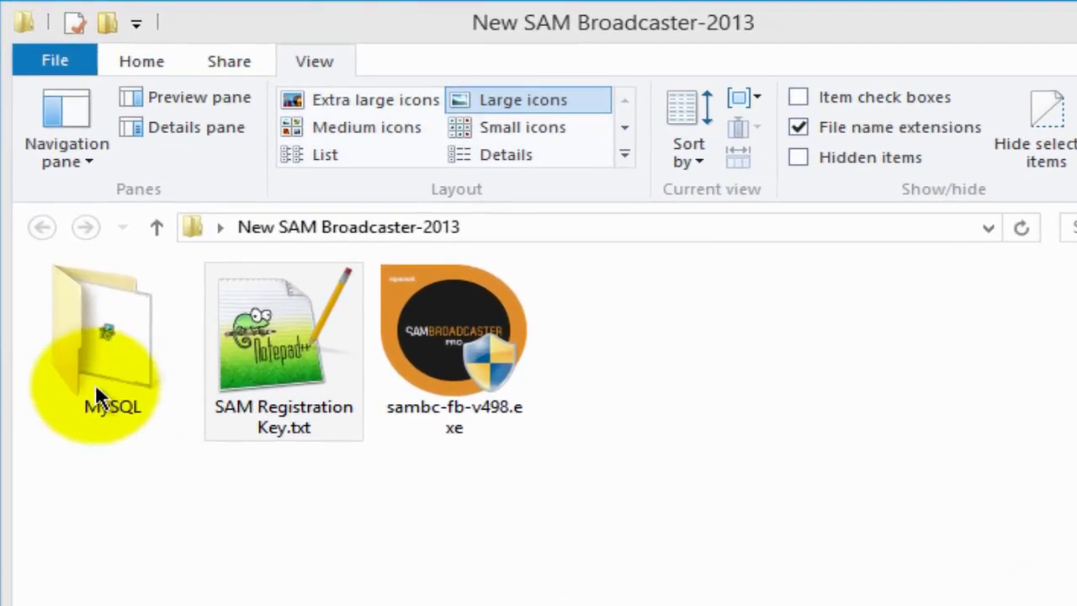
pyautogui.click(194, 299)
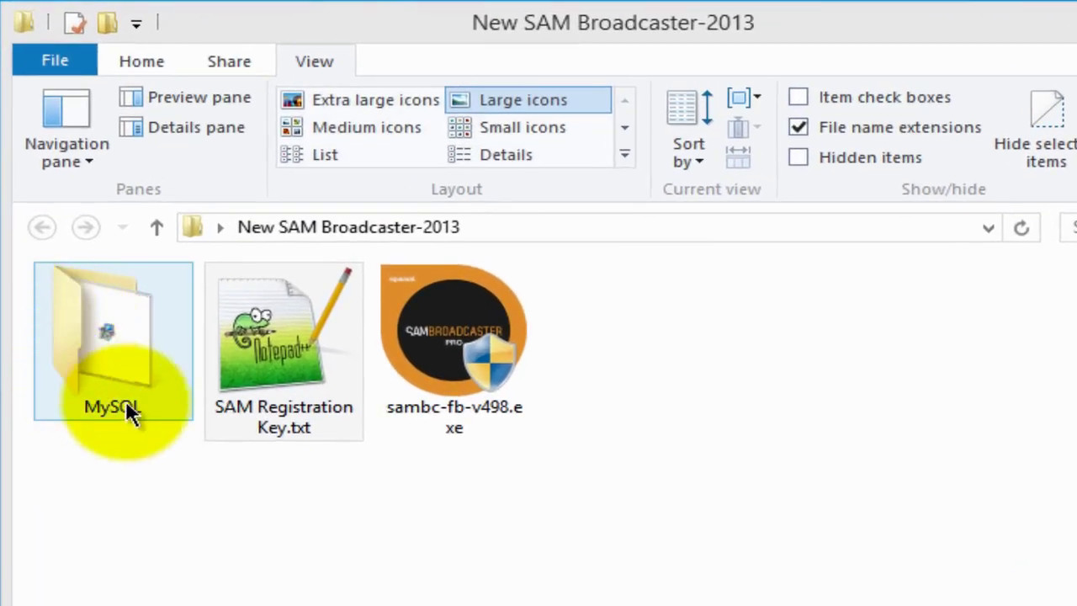
pyautogui.click(156, 495)
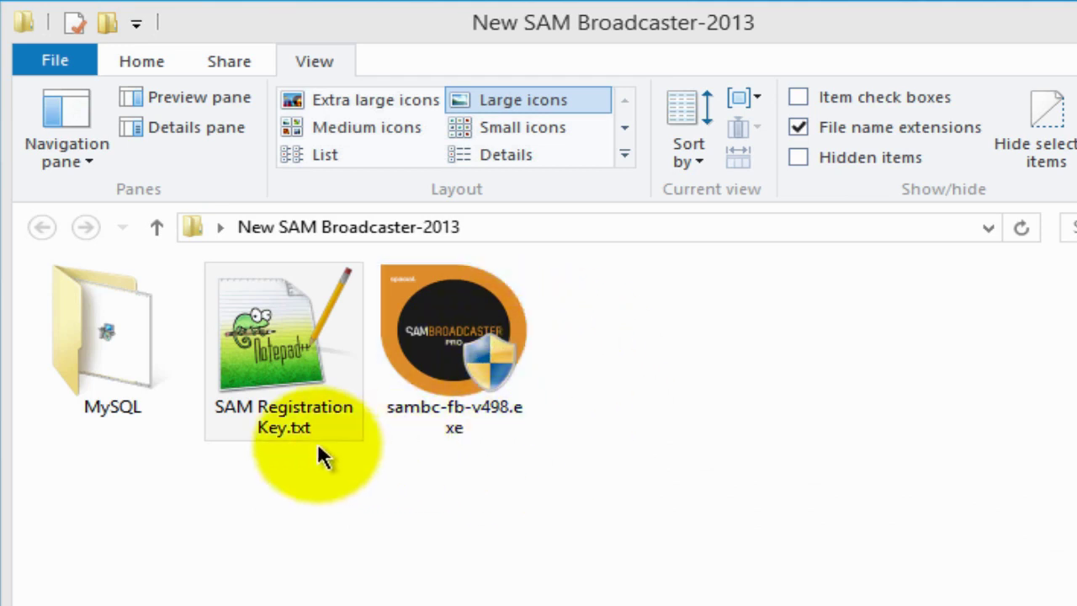
pyautogui.click(250, 419)
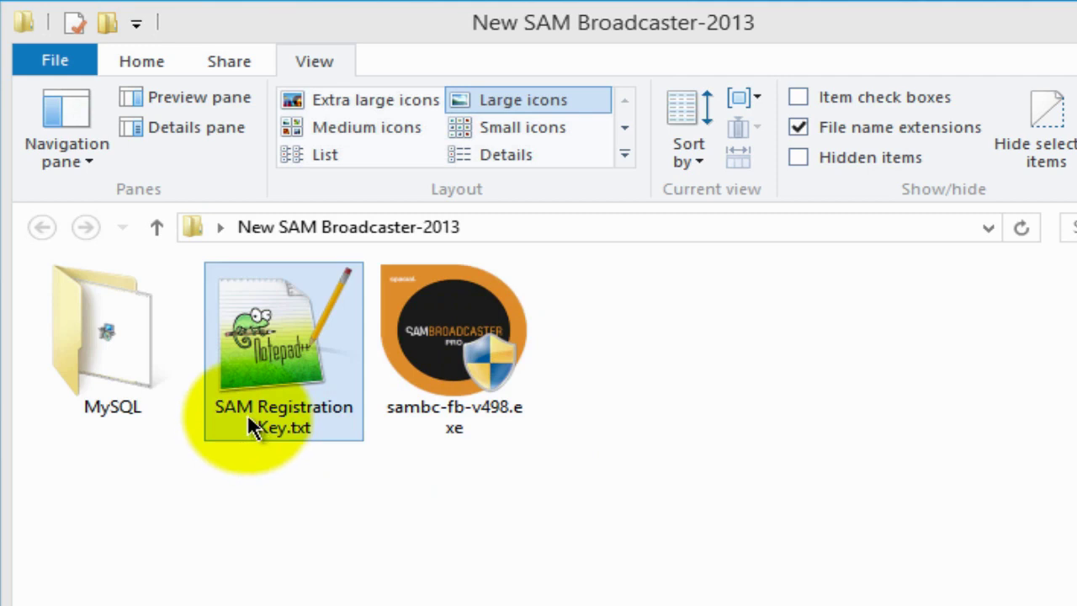
pyautogui.click(607, 488)
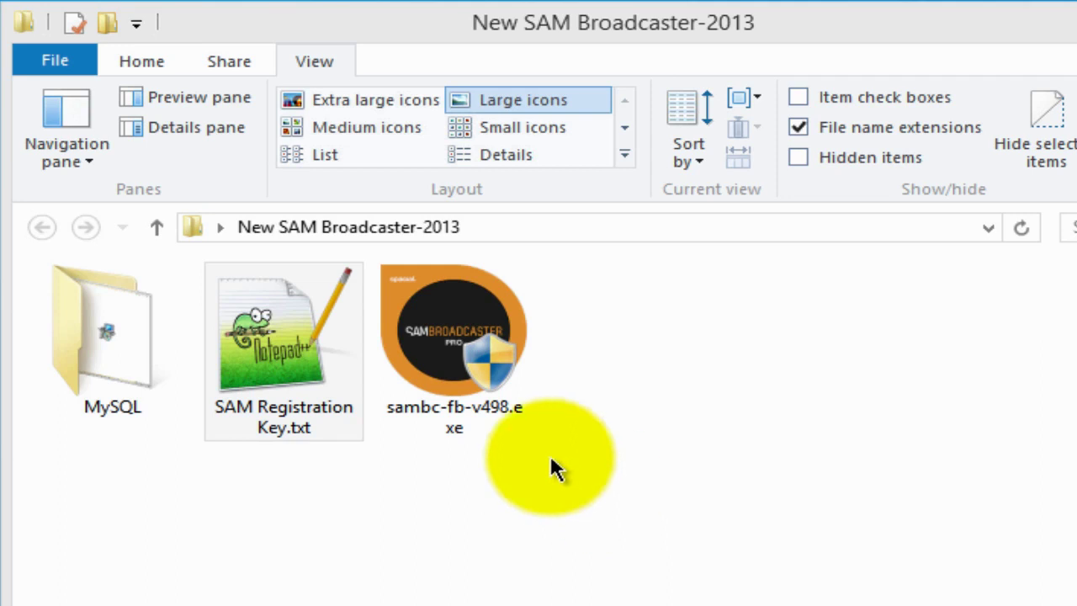
# - Open the MySQL folder and launch the mysql-5.5.32-win32.msi installer
pyautogui.doubleClick(125, 340)
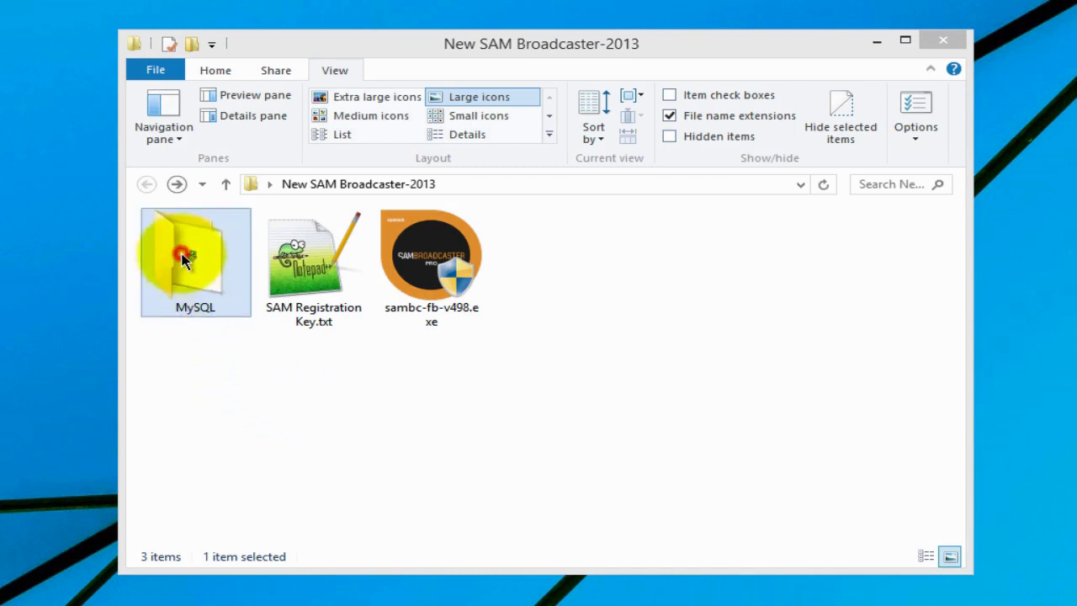
pyautogui.doubleClick(192, 284)
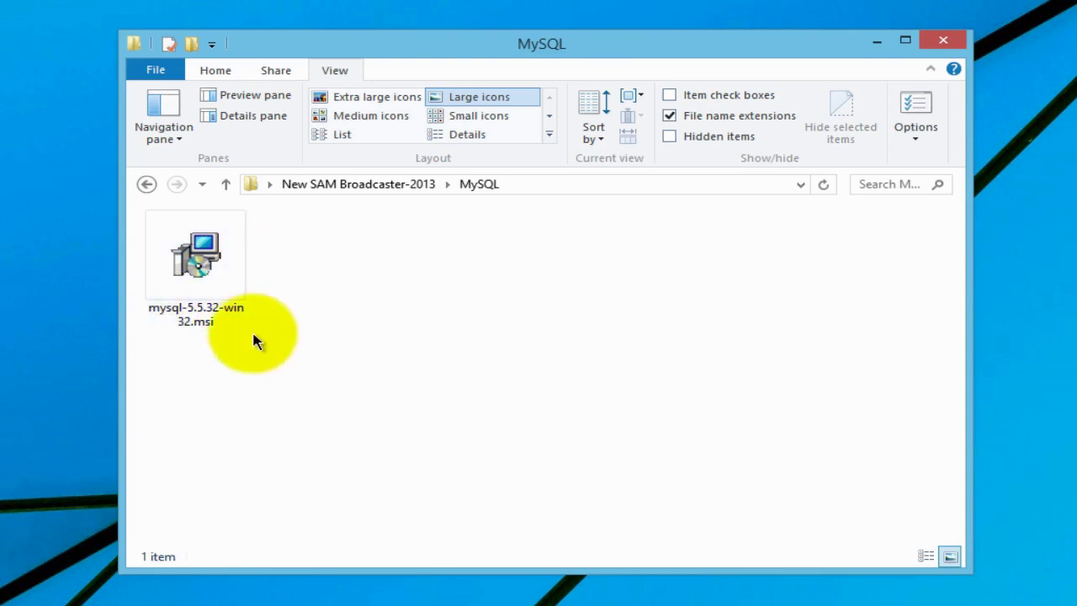
pyautogui.doubleClick(198, 267)
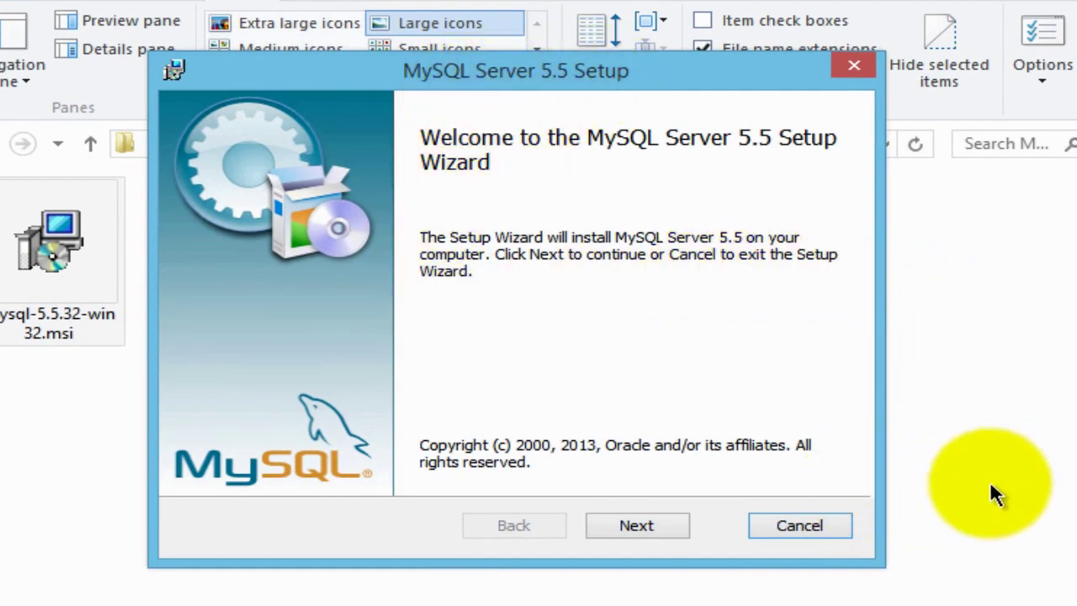
# - Accept the MySQL Server 5.5 license agreement and start the installation with the Typical setup type
pyautogui.click(658, 532)
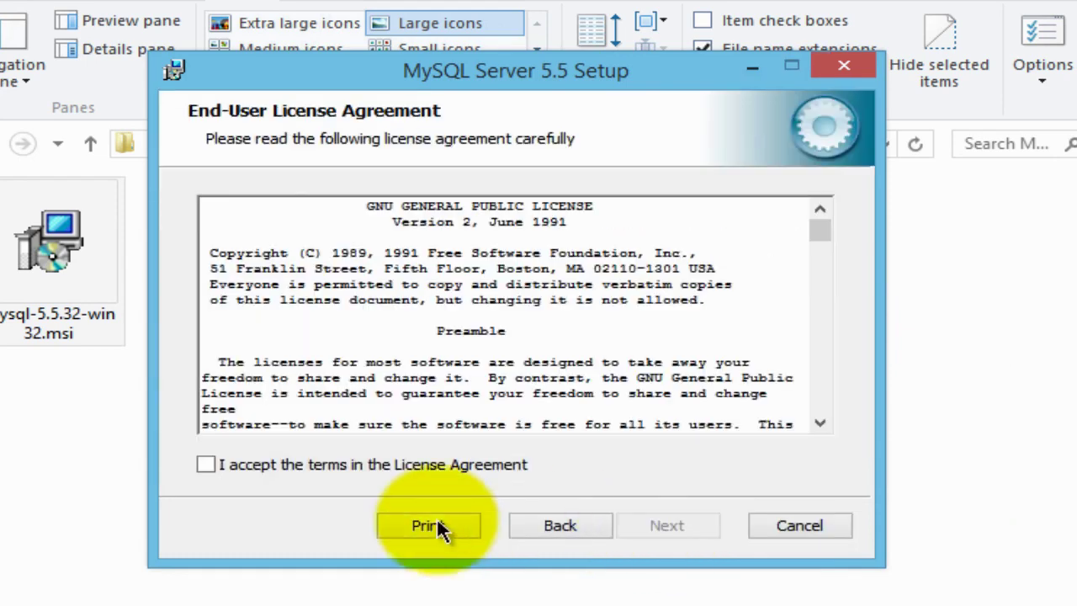
pyautogui.click(206, 466)
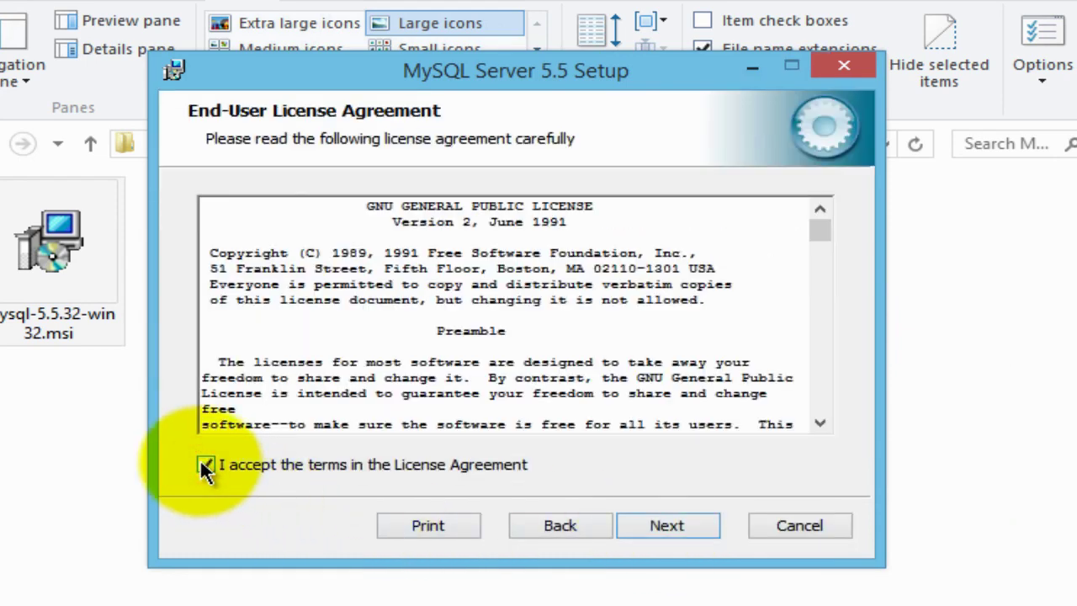
pyautogui.click(669, 527)
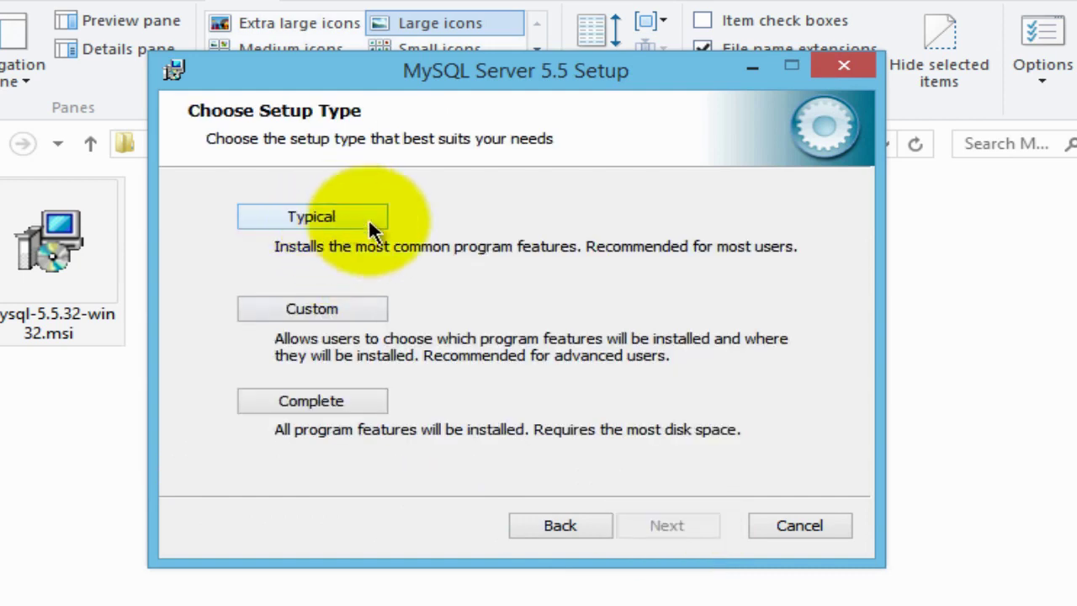
pyautogui.click(325, 217)
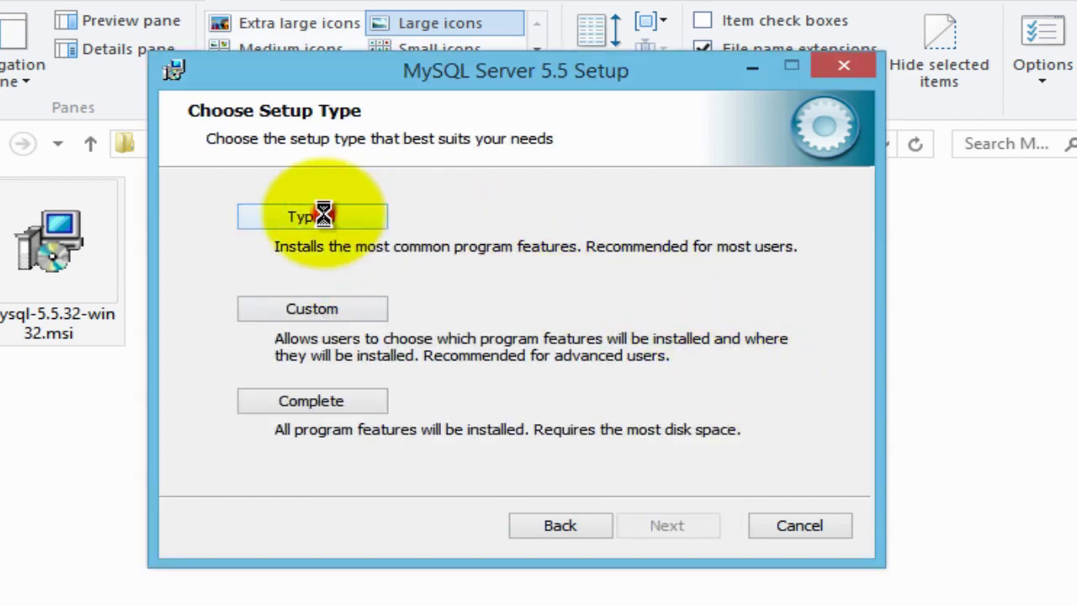
pyautogui.click(663, 527)
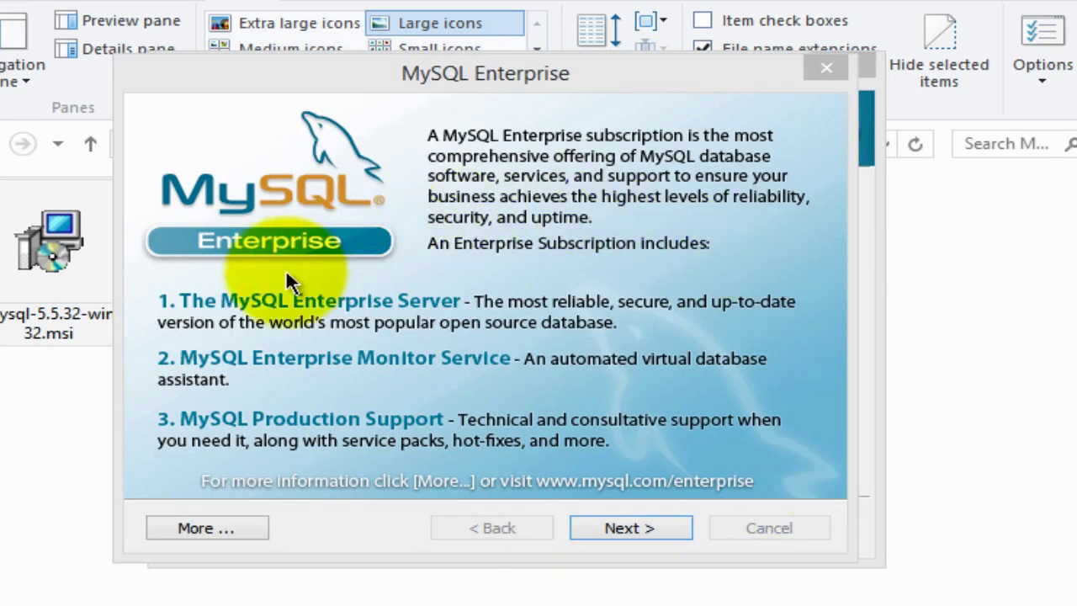
# - Pass the MySQL Enterprise information pages and finish setup, keeping the launch of the MySQL Instance Configuration Wizard enabled
pyautogui.click(631, 531)
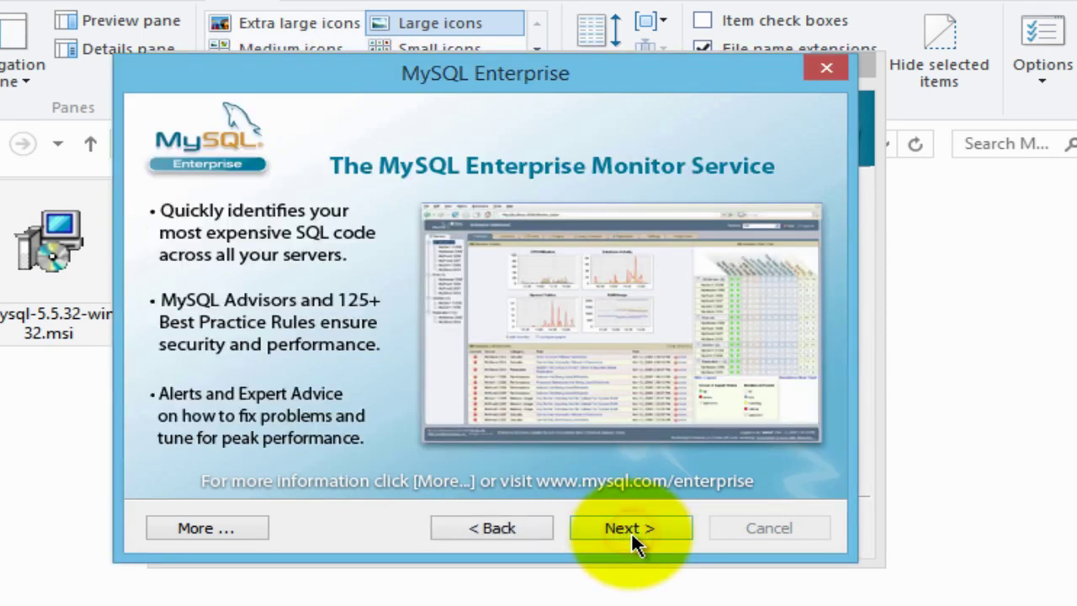
pyautogui.click(634, 528)
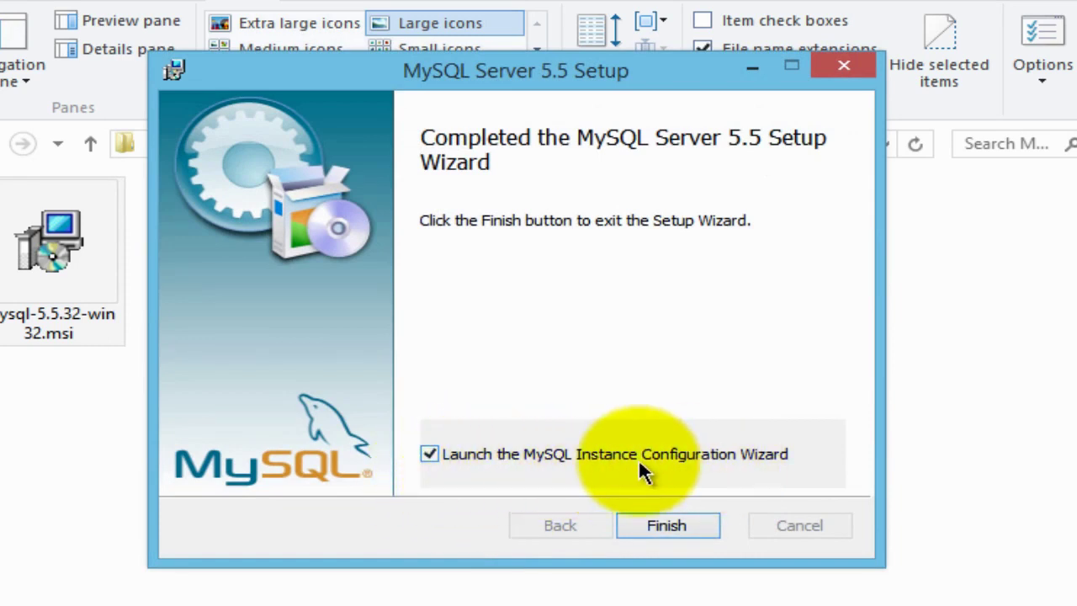
pyautogui.click(679, 530)
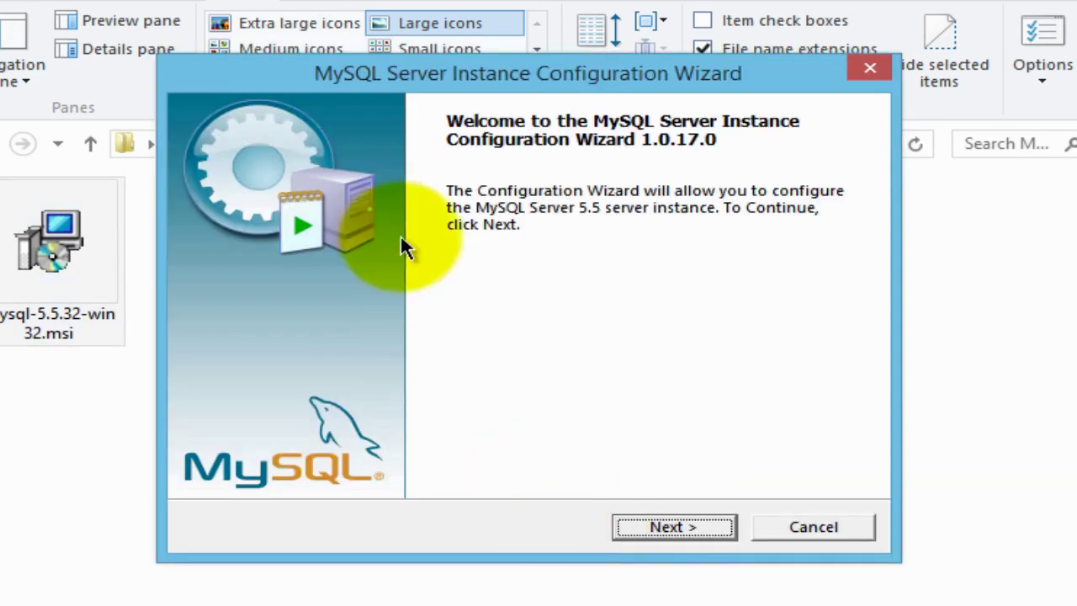
# - Choose Standard Configuration for the MySQL server instance and accept the default Windows service options
pyautogui.click(667, 528)
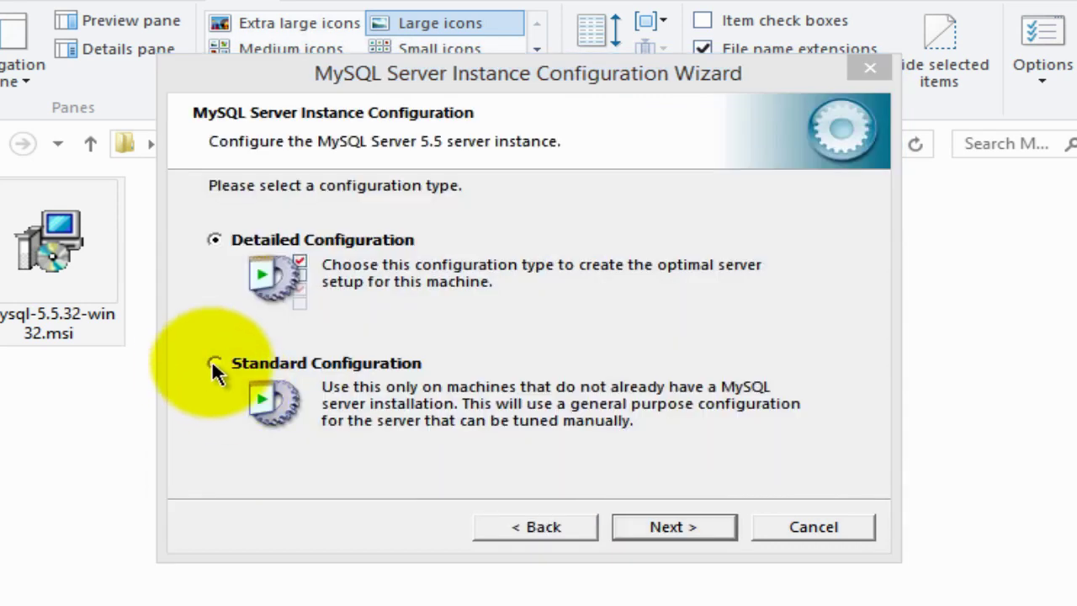
pyautogui.click(212, 360)
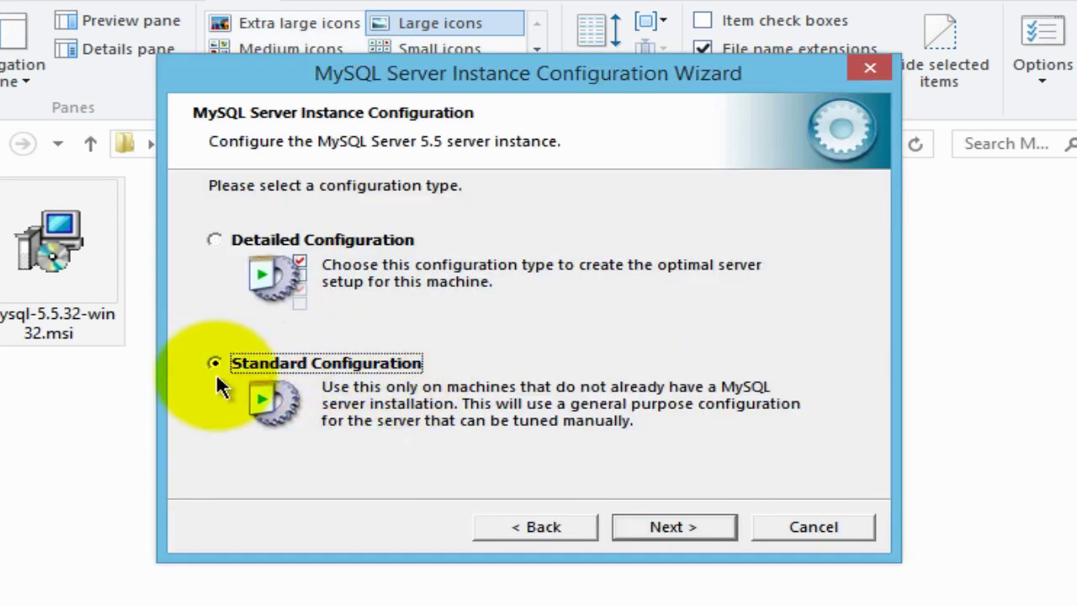
pyautogui.click(673, 527)
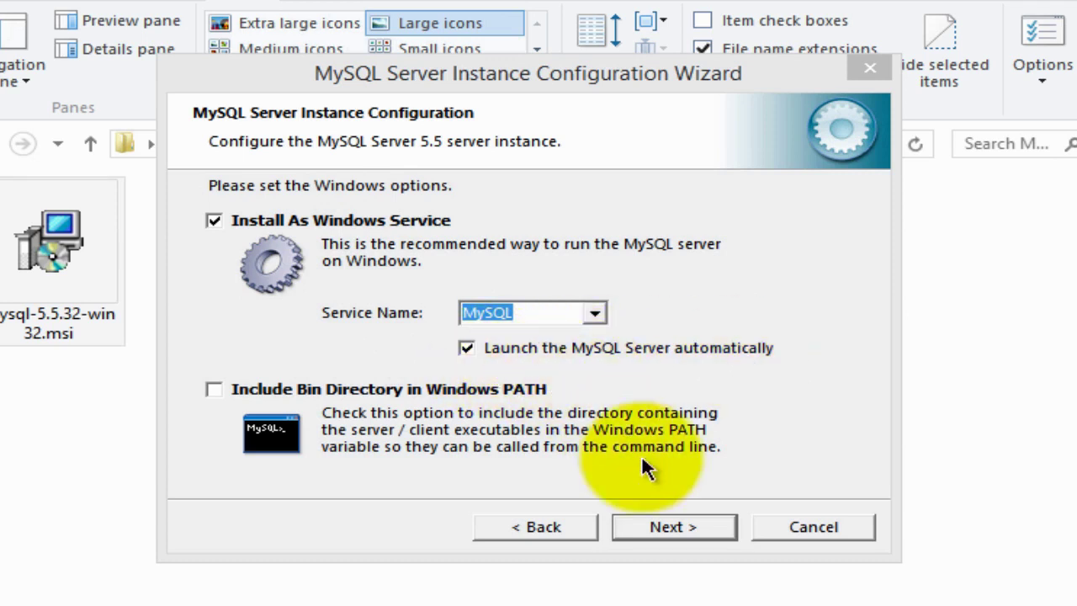
pyautogui.click(665, 529)
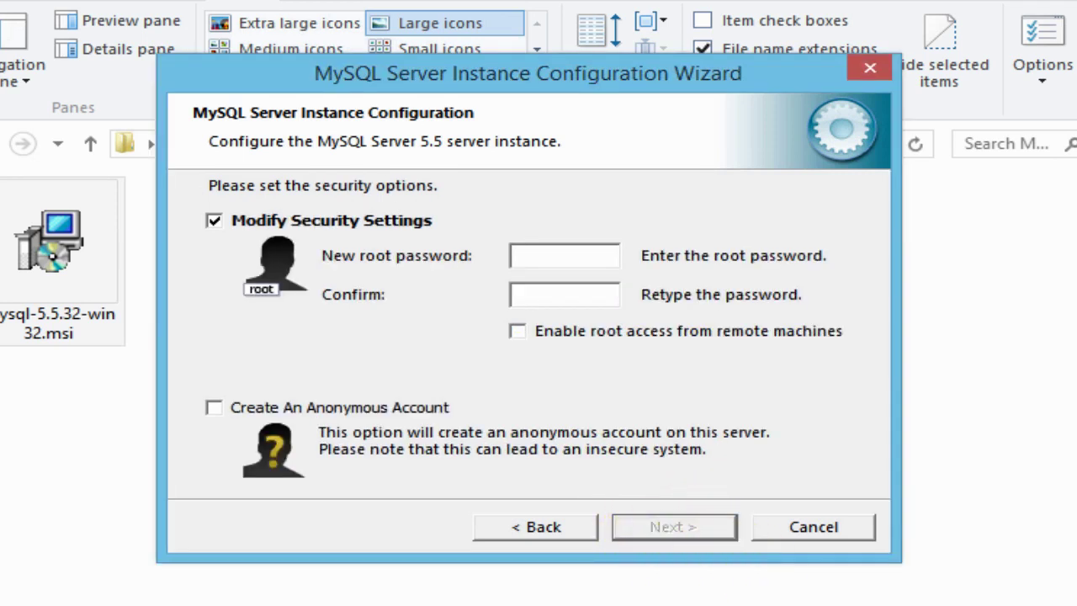
# - Turn off Modify Security Settings, execute the MySQL instance configuration and close the wizard
pyautogui.click(215, 222)
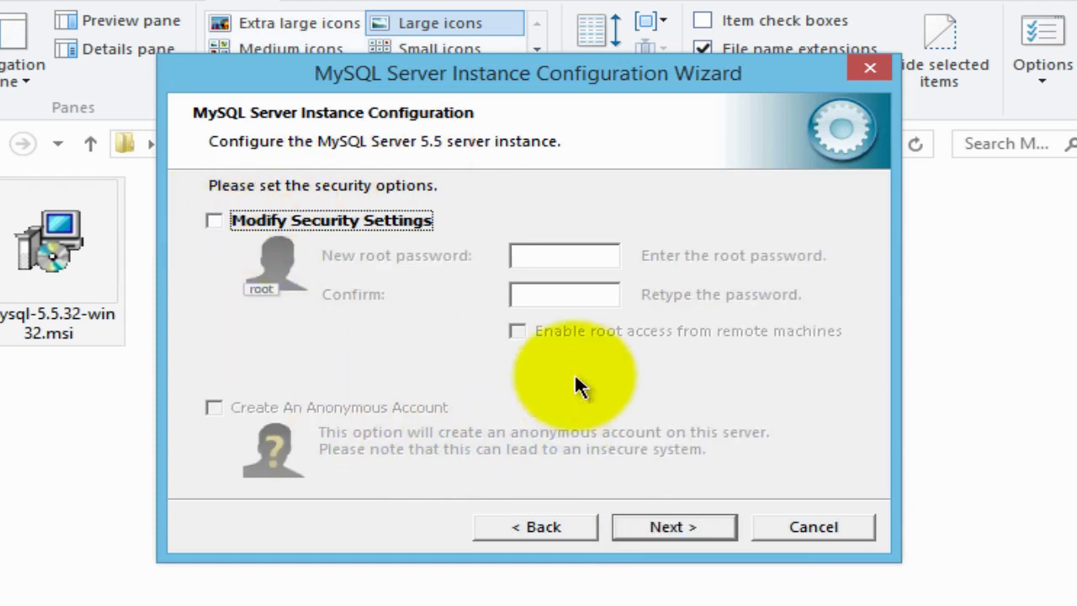
pyautogui.click(675, 526)
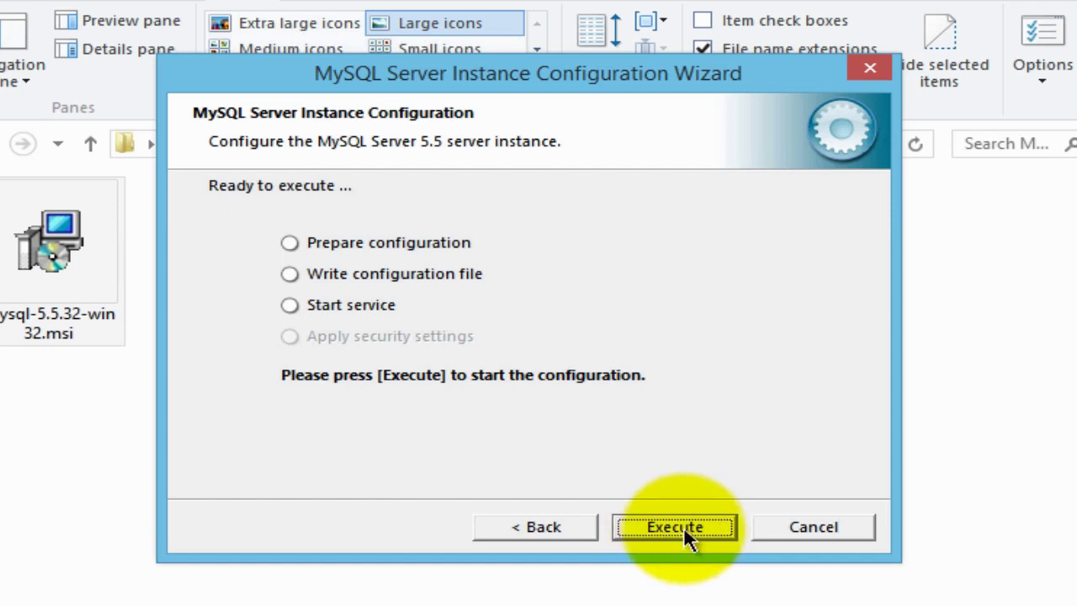
pyautogui.click(681, 526)
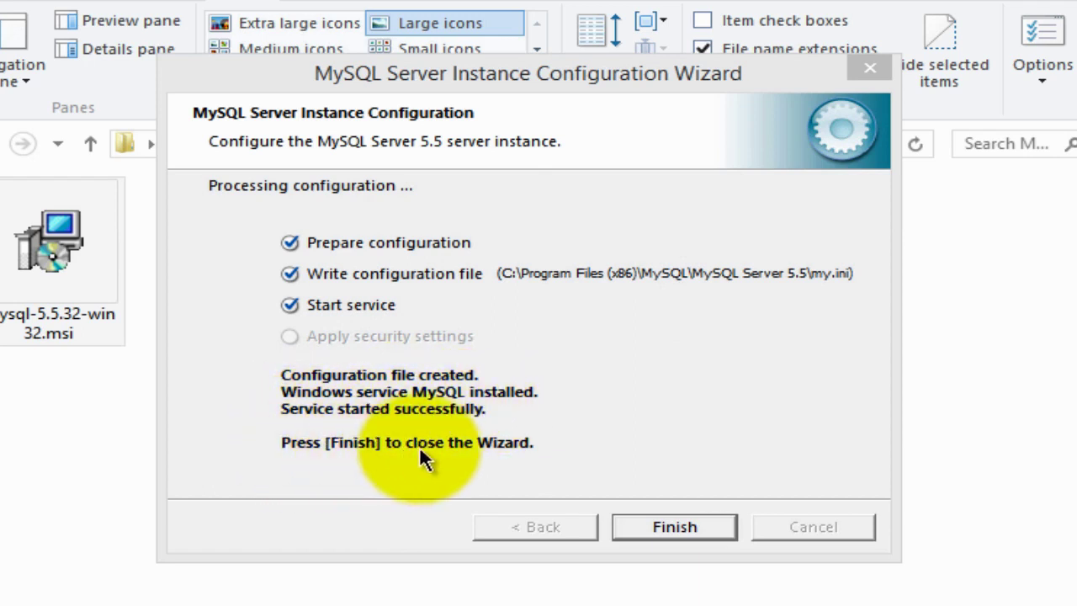
pyautogui.click(665, 528)
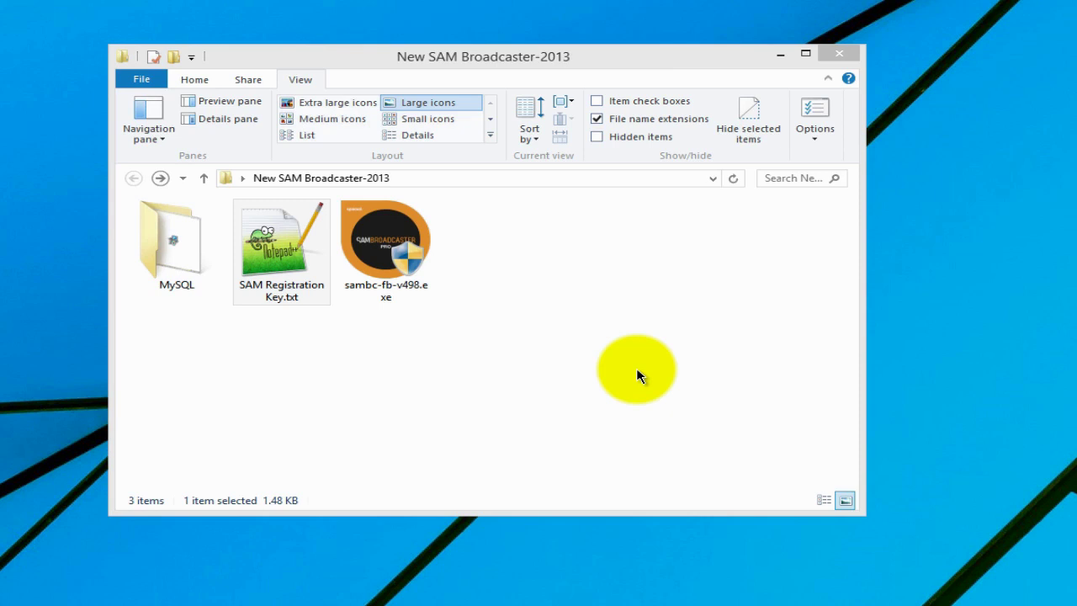
# - Launch the sambc-fb-v498.exe installer and accept the SAM Broadcaster v4 license agreement
pyautogui.doubleClick(395, 249)
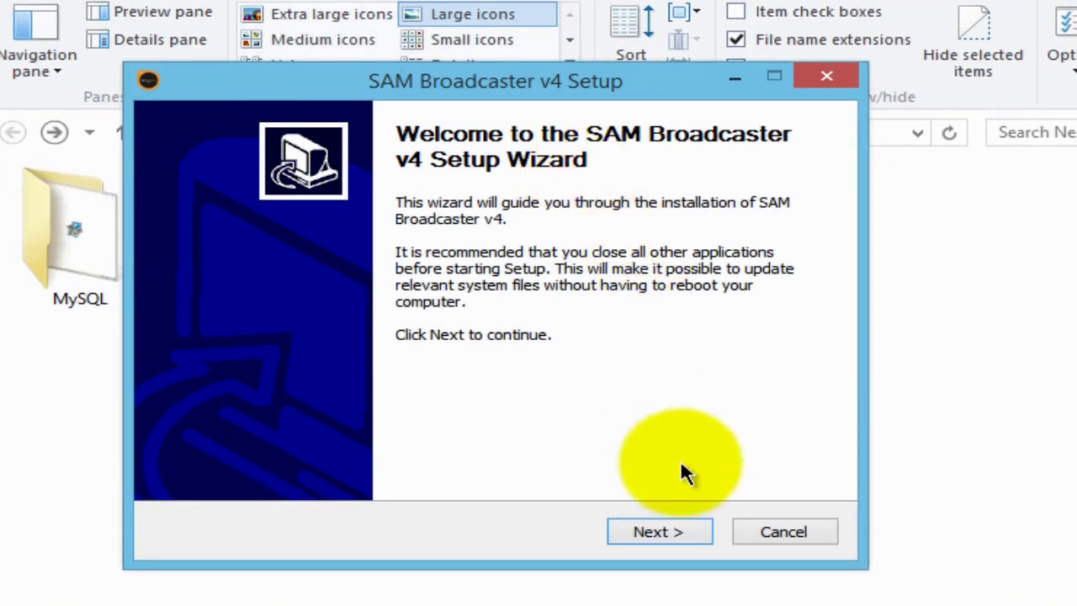
pyautogui.click(676, 530)
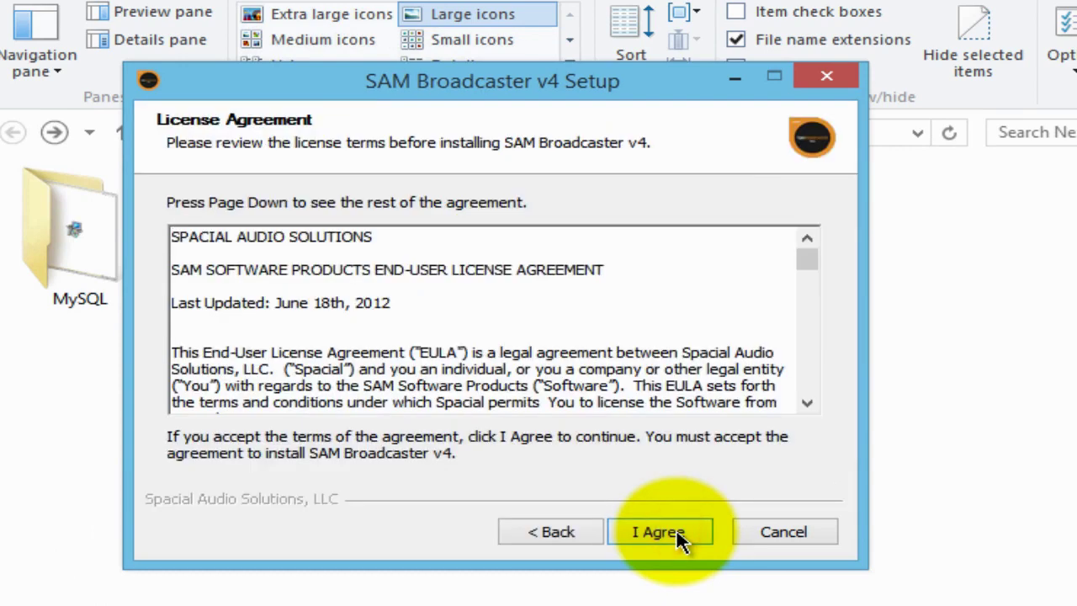
pyautogui.click(665, 532)
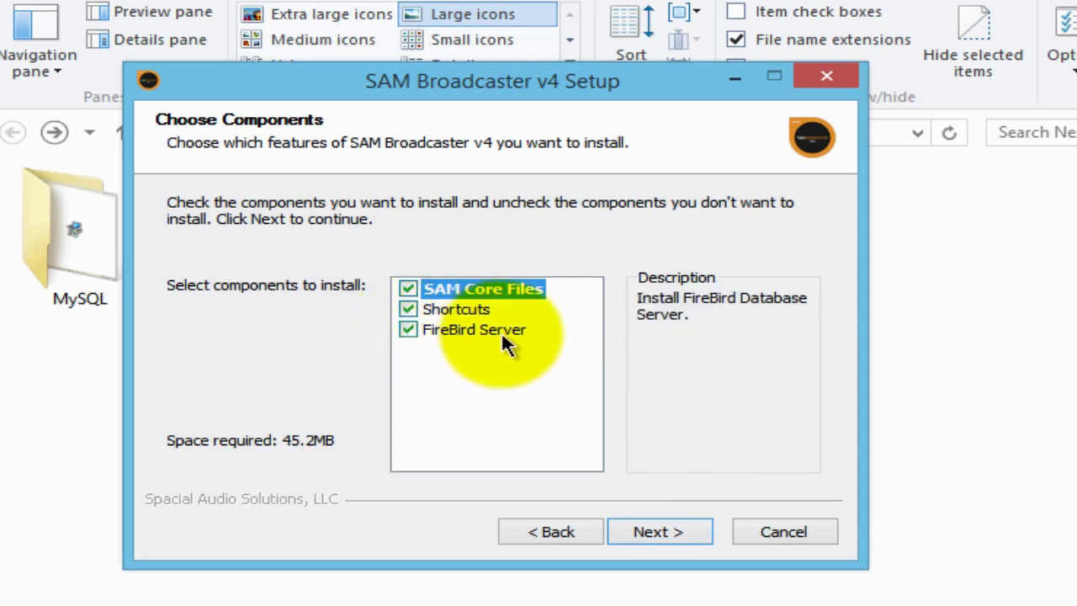
# - Install SAM Broadcaster v4 without the FireBird Server component and finish setup with Show Readme turned off
pyautogui.click(414, 329)
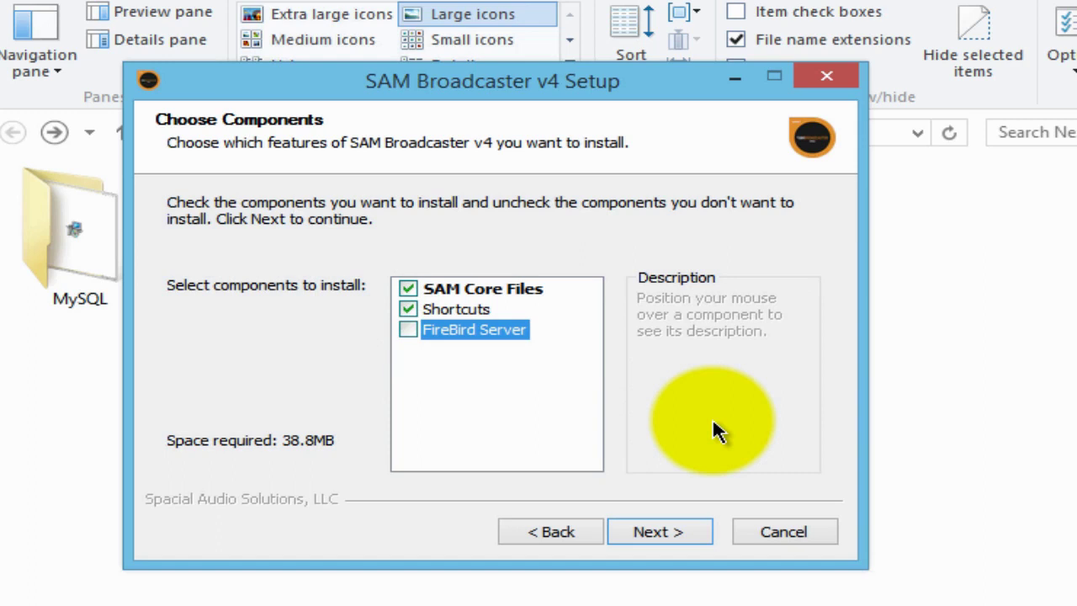
pyautogui.moveTo(464, 341)
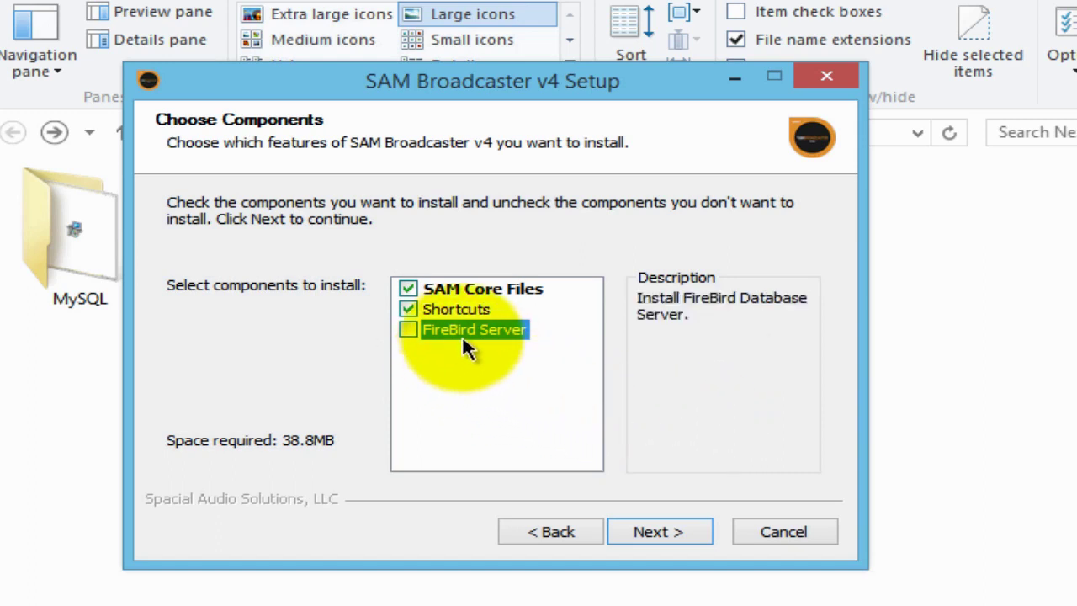
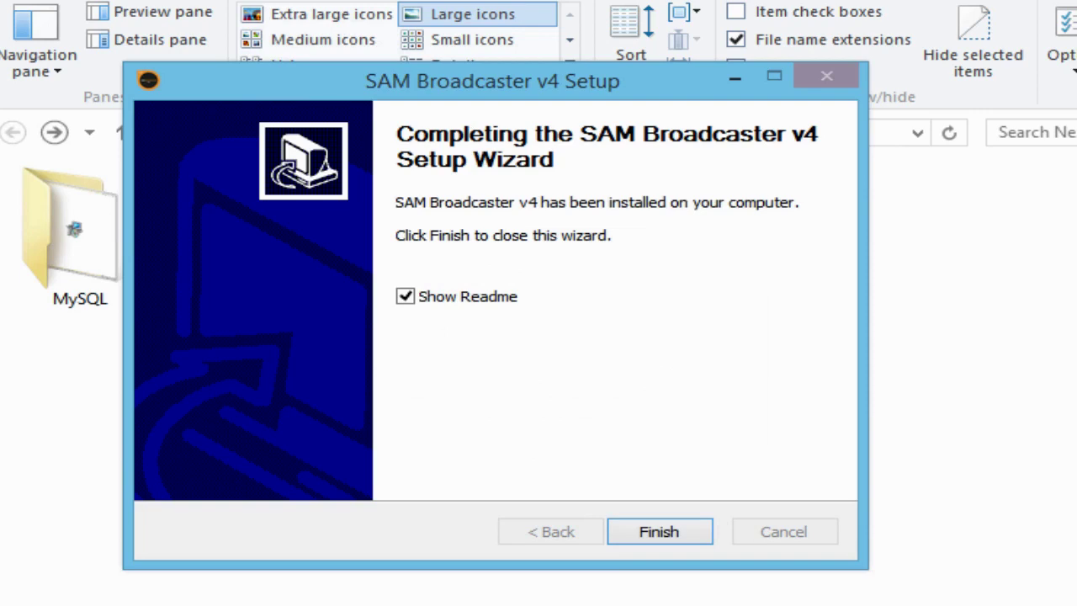
pyautogui.click(405, 296)
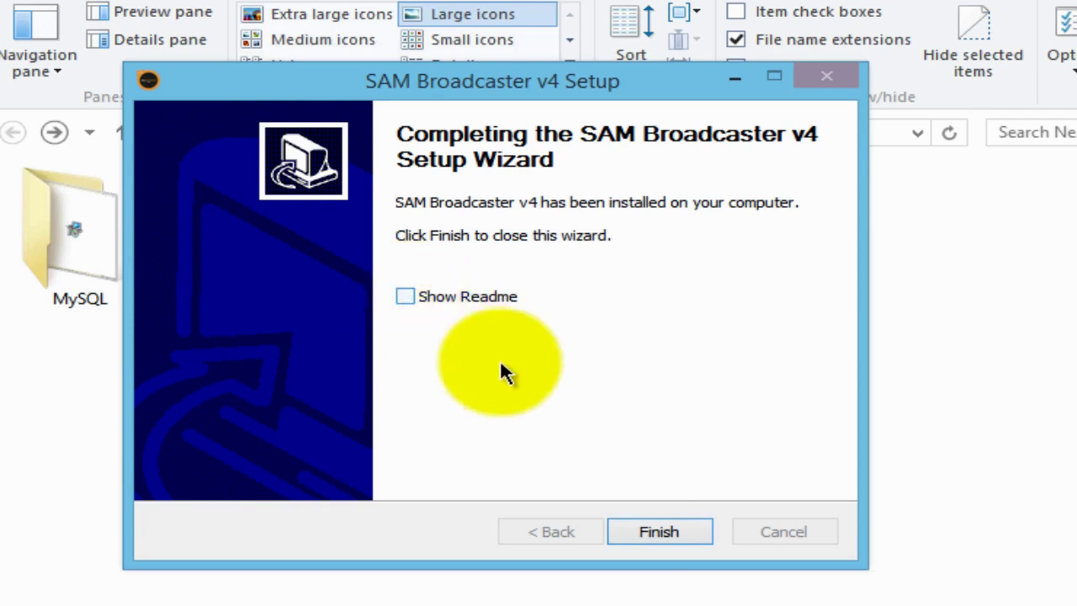
pyautogui.click(668, 532)
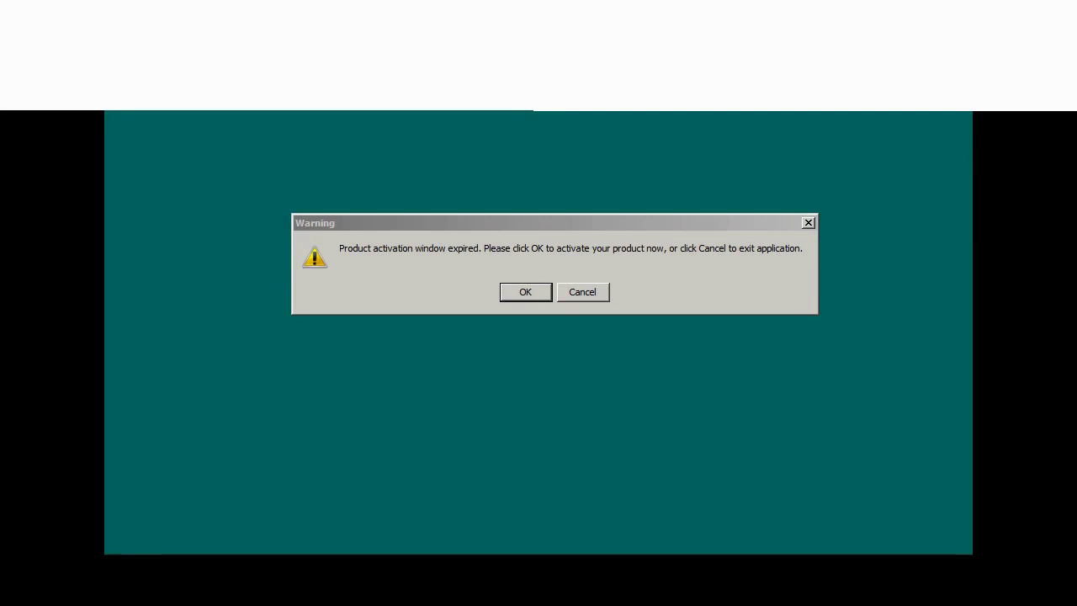
# - Agree to activate the product now and paste the product registration key into the Product Activation form
pyautogui.click(615, 352)
pyautogui.click(482, 220)
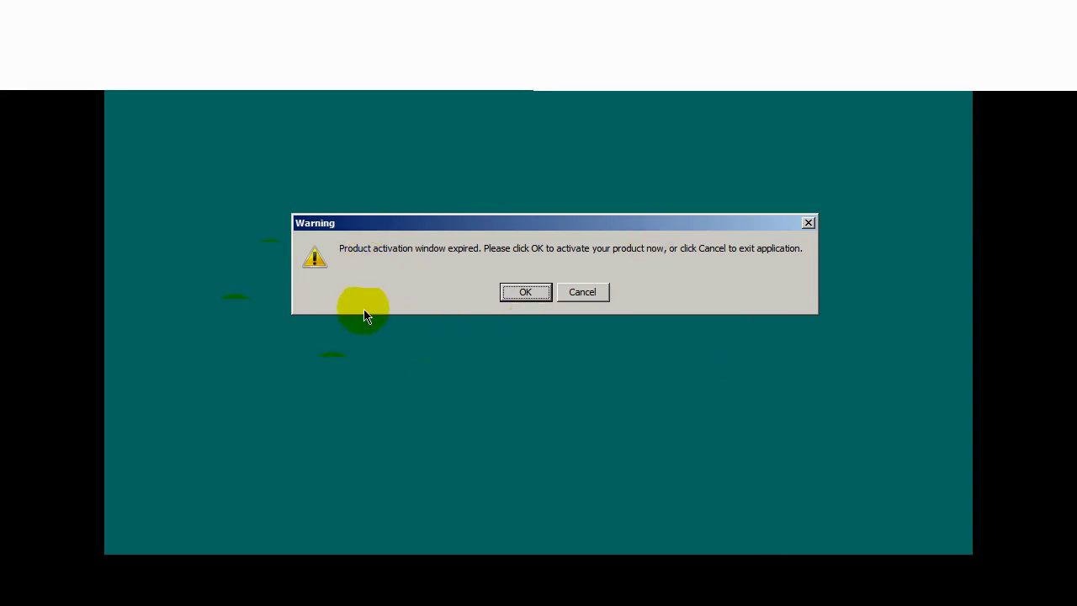
pyautogui.click(523, 293)
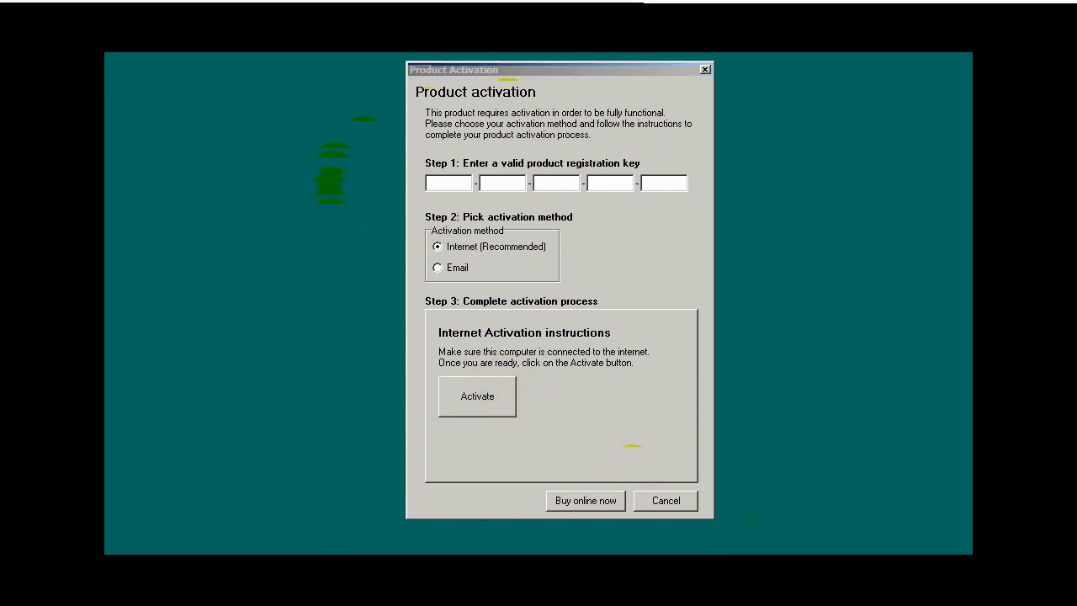
pyautogui.click(439, 182)
pyautogui.rightClick(436, 181)
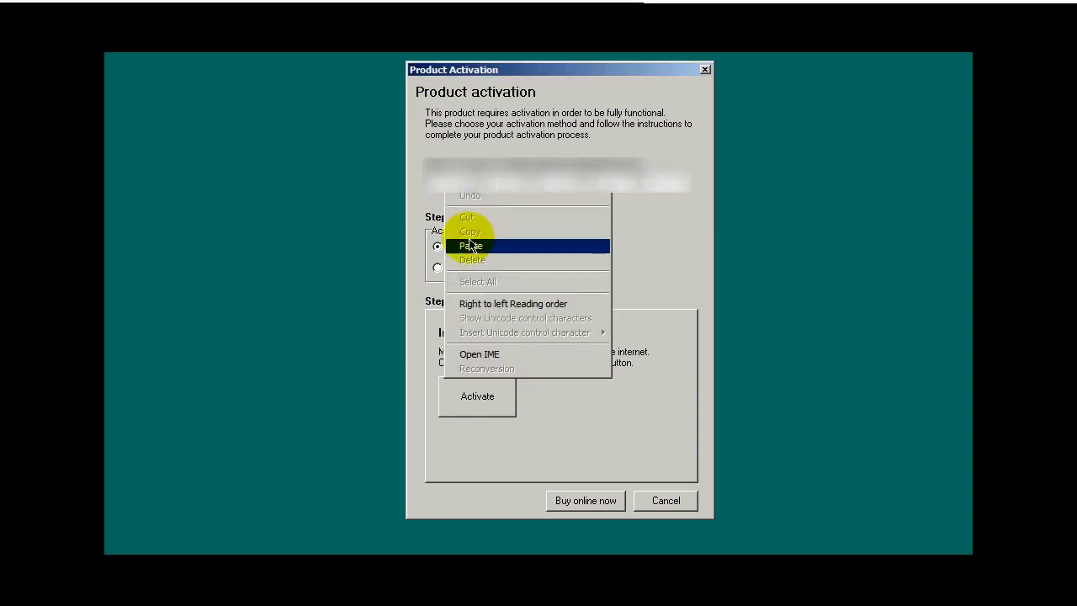
pyautogui.click(472, 244)
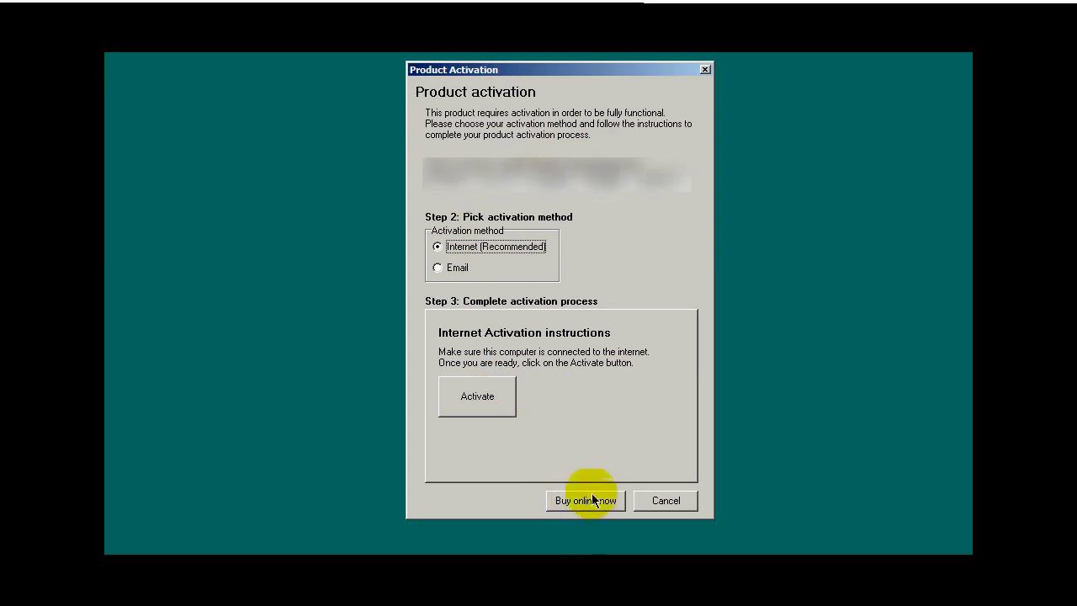
# - Activate the product with the Internet activation method and dismiss the completion message
pyautogui.click(489, 395)
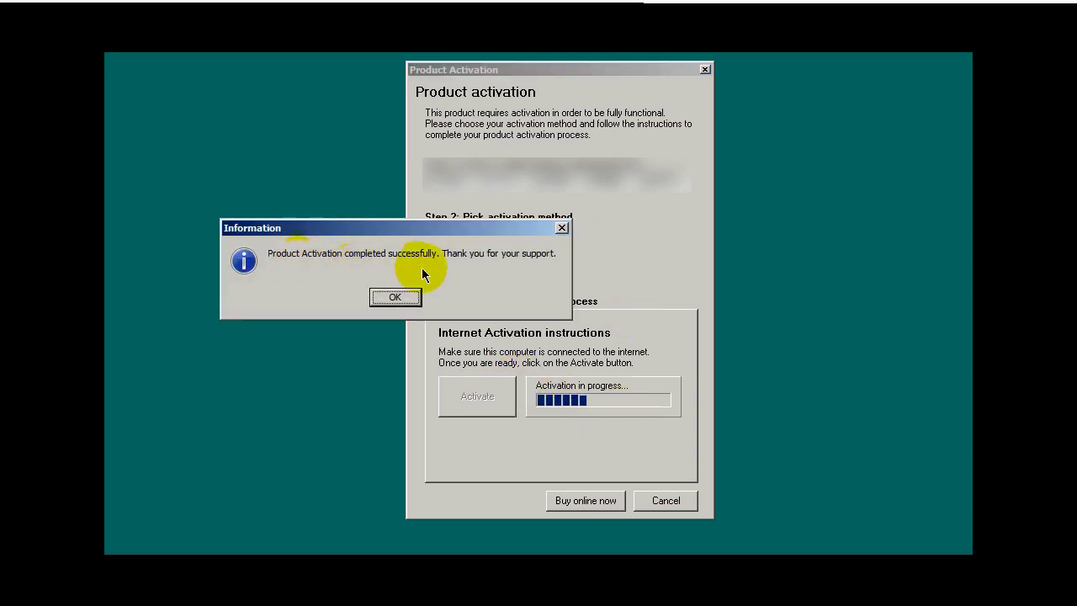
pyautogui.click(392, 299)
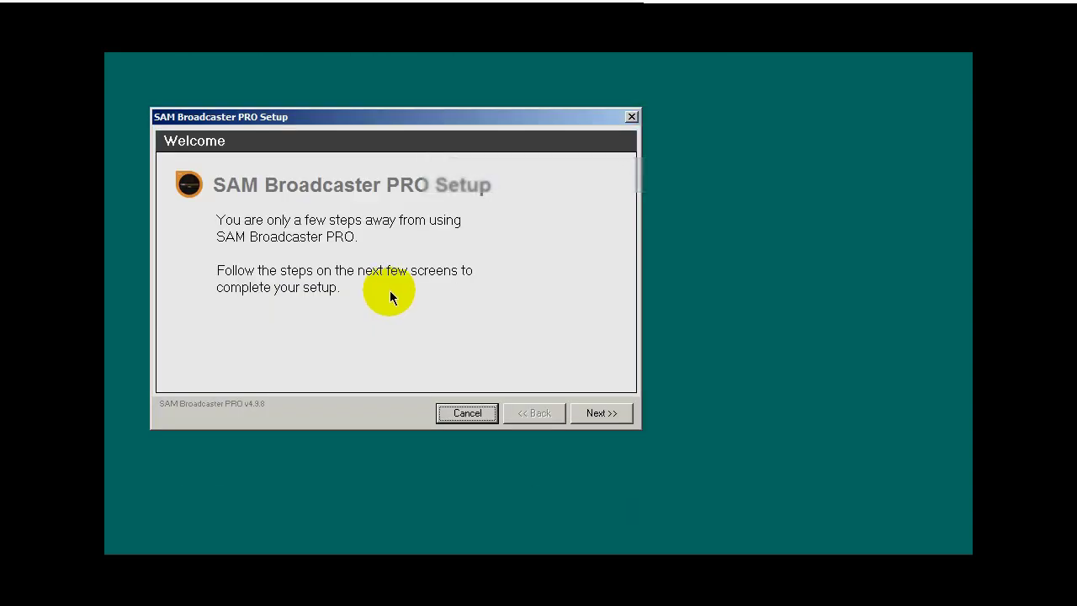
# - Start the SAM Broadcaster PRO setup, choose MySQL as the database system and use the default login settings
pyautogui.moveTo(385, 116); pyautogui.dragTo(566, 98)
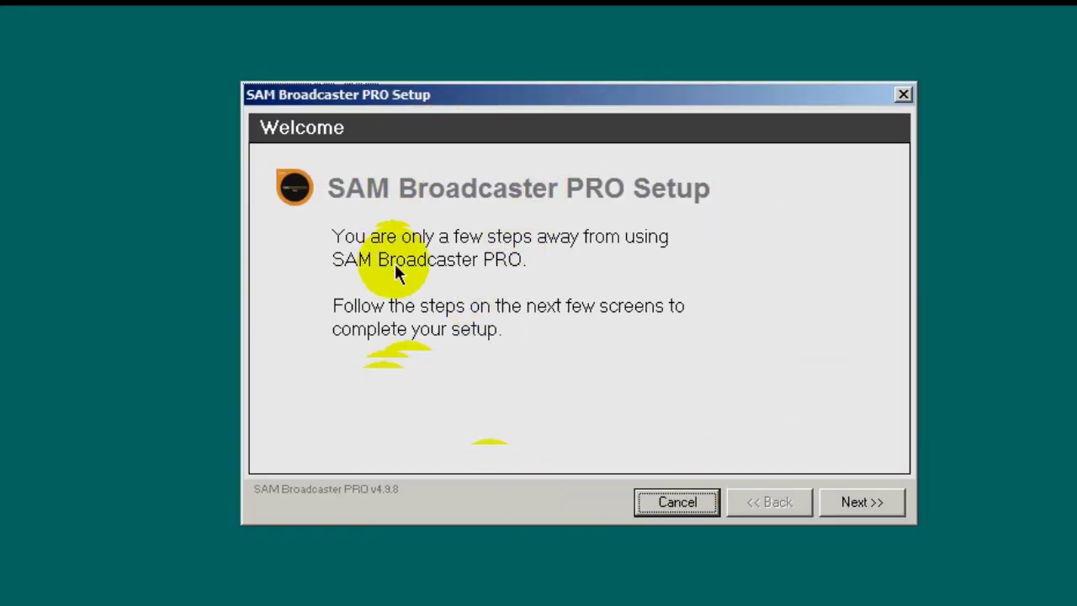
pyautogui.click(854, 503)
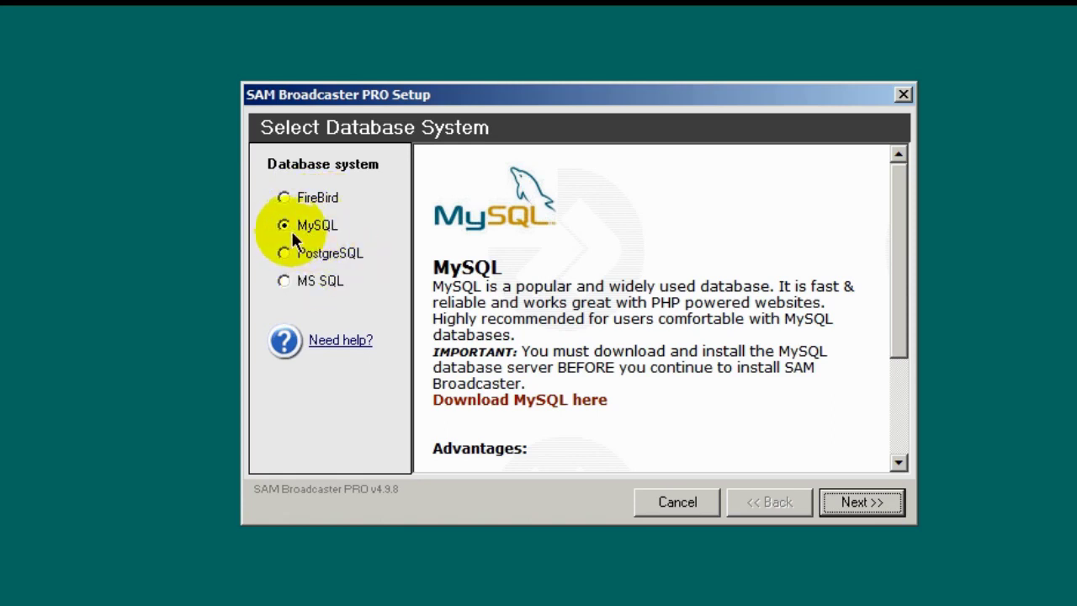
pyautogui.click(845, 502)
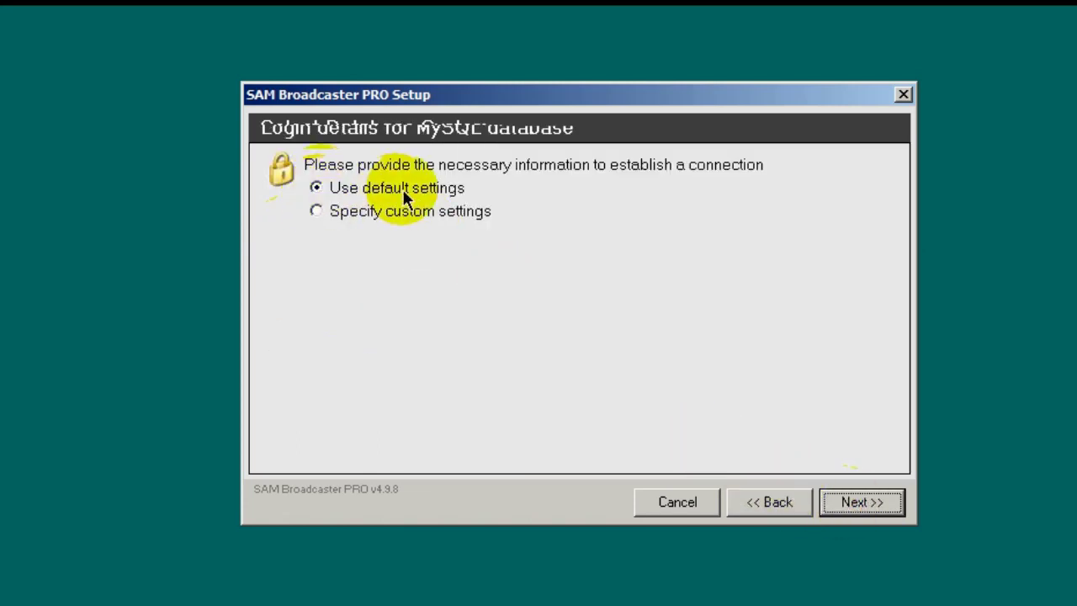
pyautogui.click(866, 503)
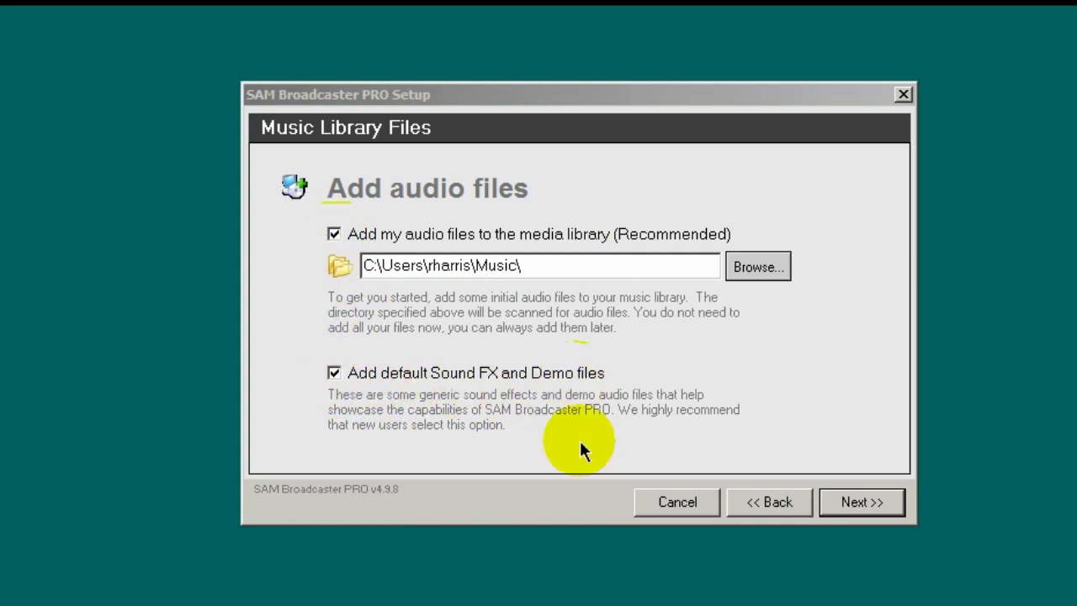
# - Accept the default audio file options and the primary playback and recording sound drivers, and finish the setup
pyautogui.click(862, 503)
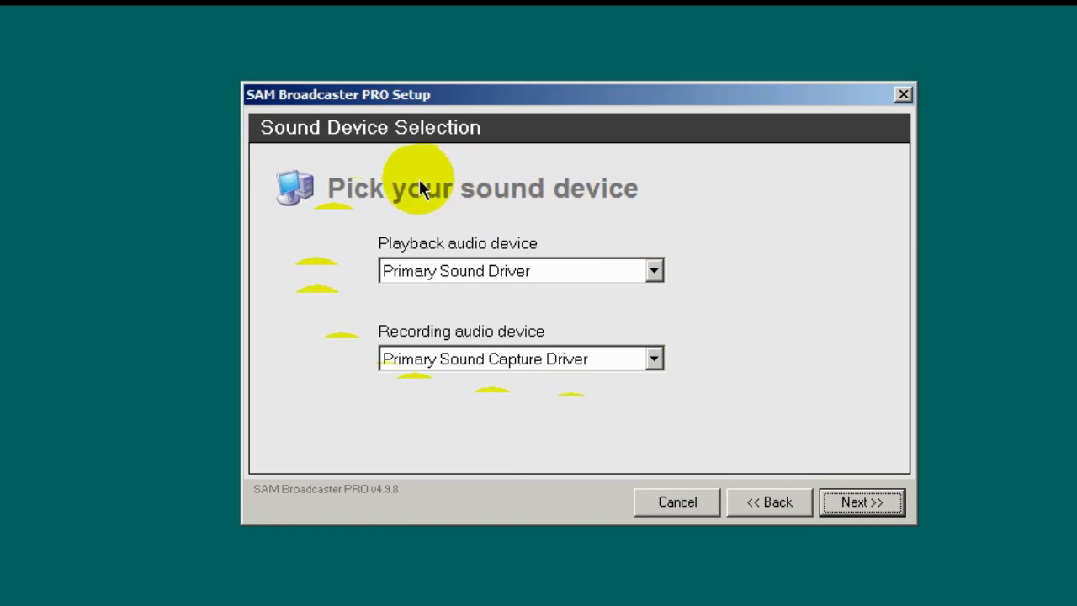
pyautogui.click(857, 503)
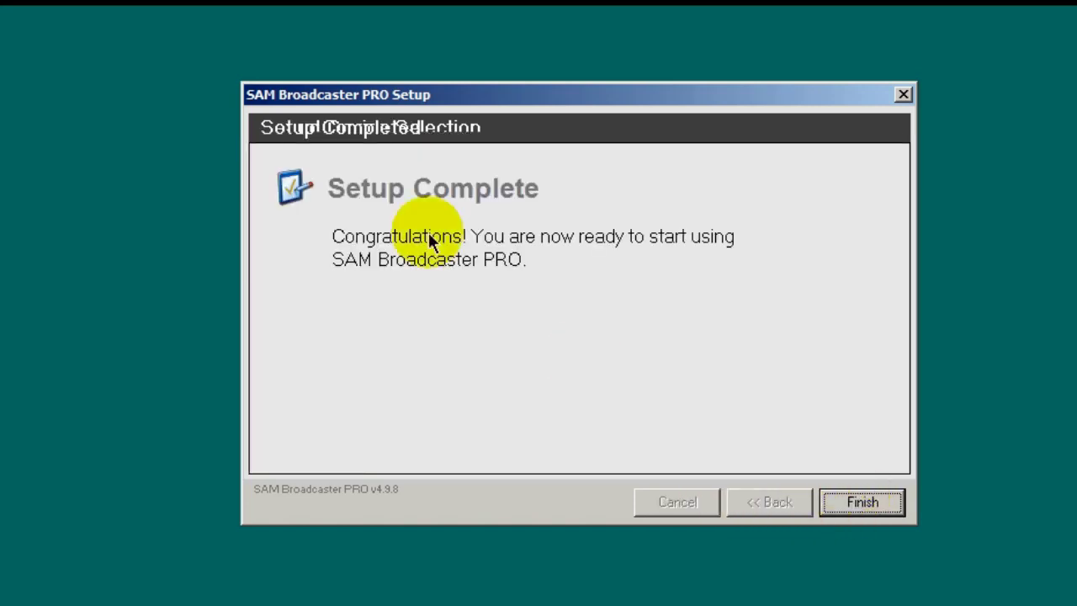
pyautogui.click(871, 502)
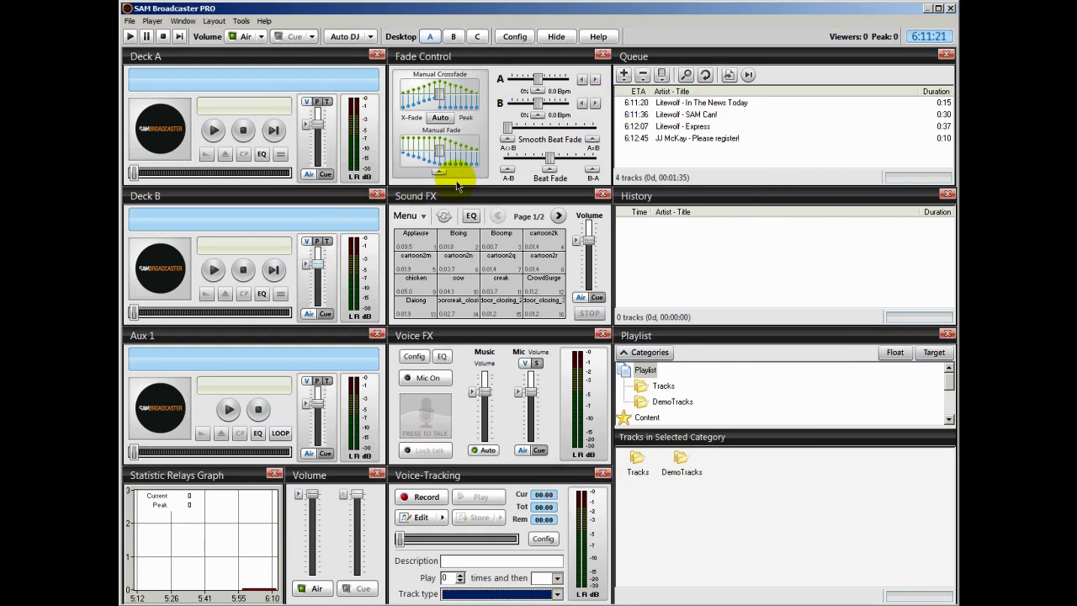
# - Look through the B and C desktops and return to Desktop A to view its decks and queue
pyautogui.click(454, 38)
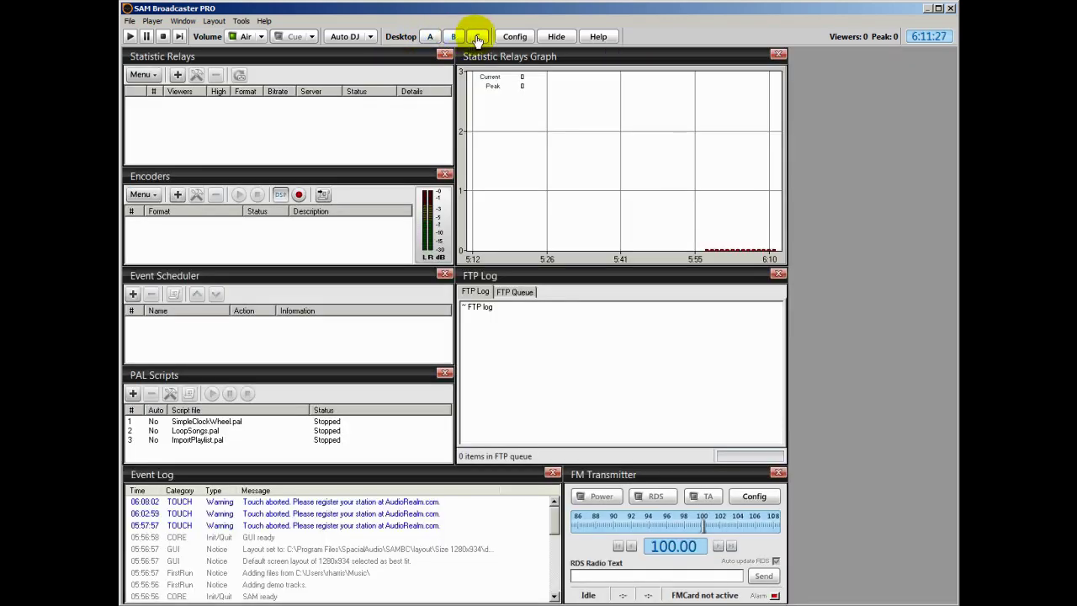
pyautogui.click(476, 38)
pyautogui.click(431, 37)
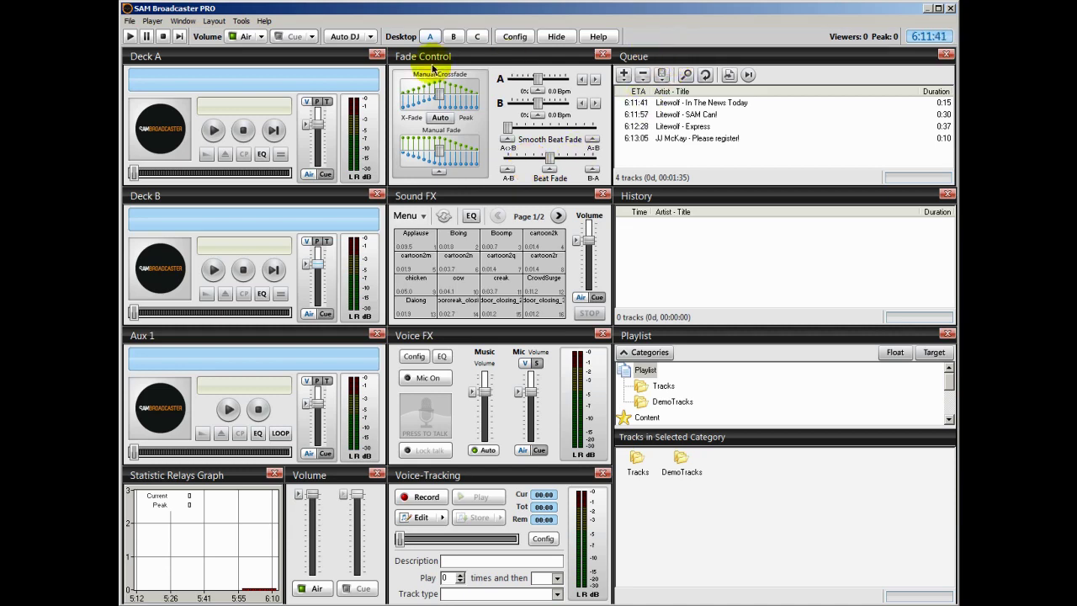
pyautogui.moveTo(728, 67)
pyautogui.mouseDown()
pyautogui.moveTo(741, 91)
pyautogui.moveTo(733, 62)
pyautogui.mouseUp()
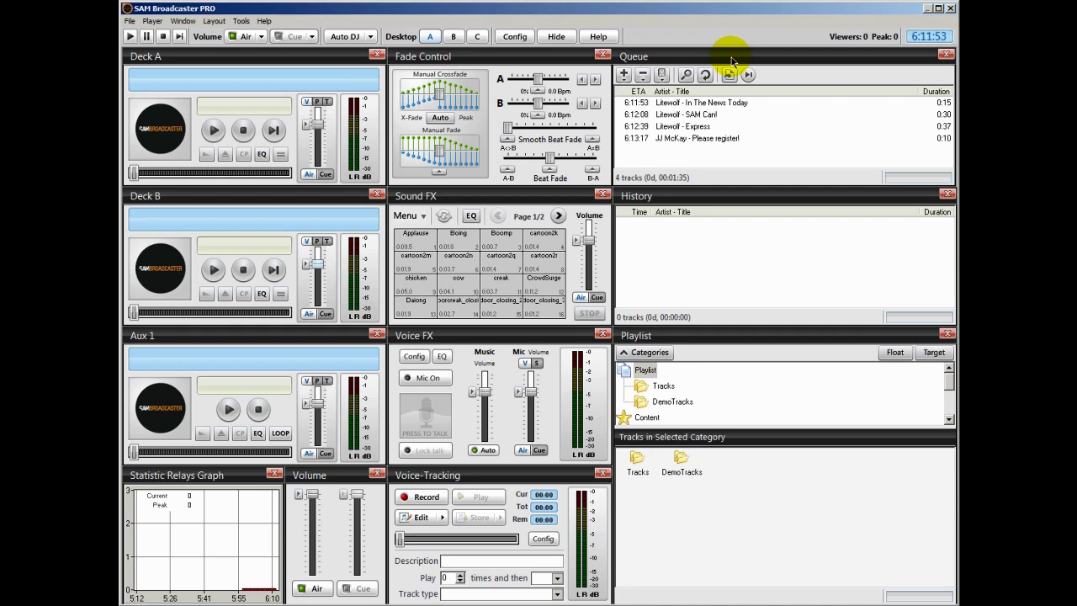
# - Open the configuration and review the Member Details, Station Details, Statistic Relays and Audio Mixer Pipeline pages
pyautogui.click(516, 42)
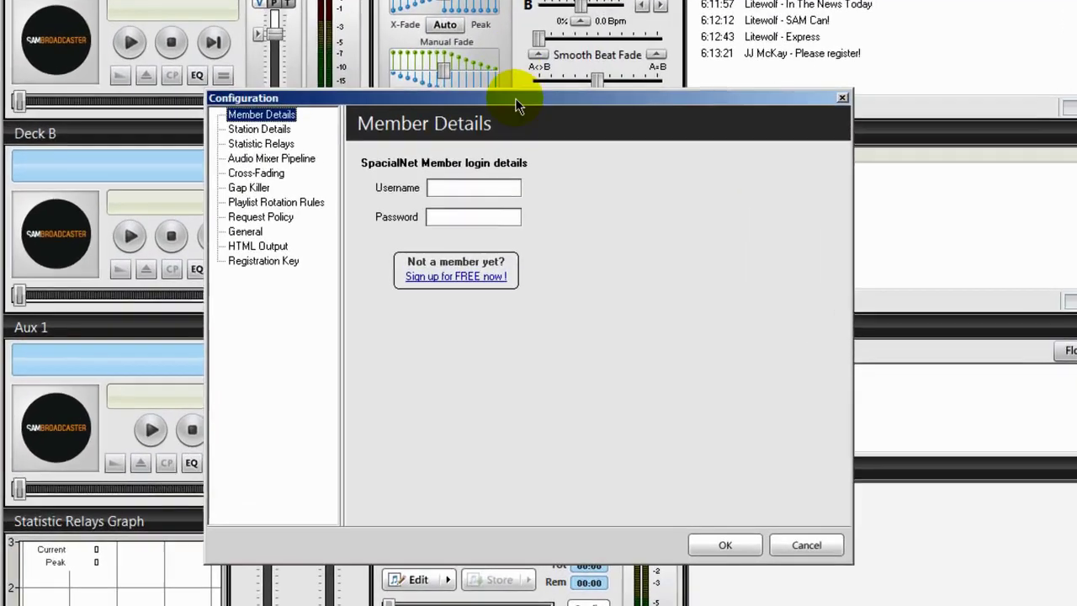
pyautogui.moveTo(493, 170); pyautogui.dragTo(509, 166)
pyautogui.moveTo(543, 88); pyautogui.dragTo(585, 40)
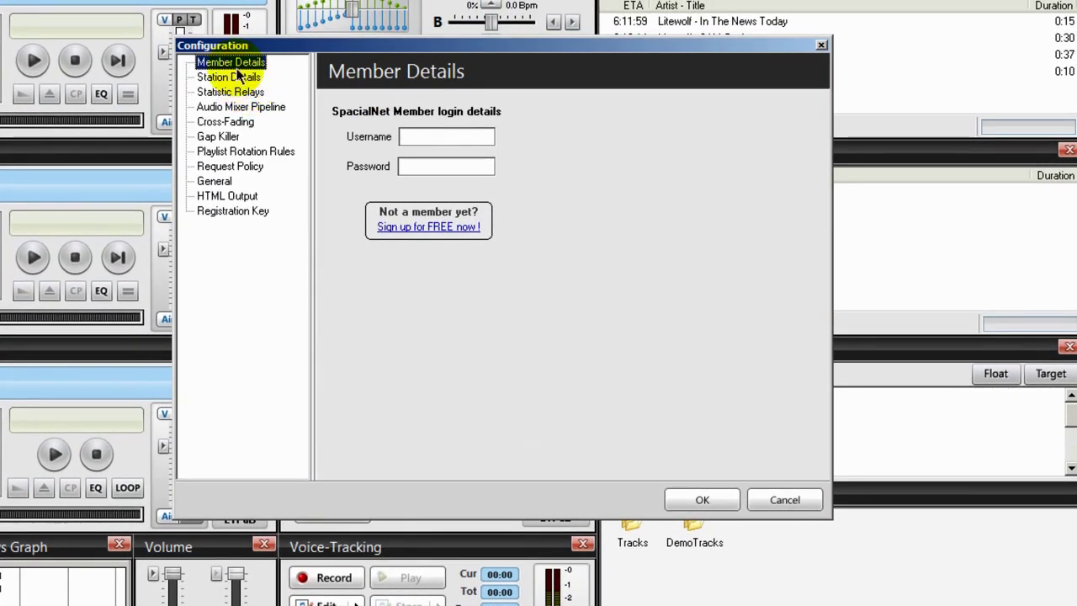
pyautogui.click(217, 78)
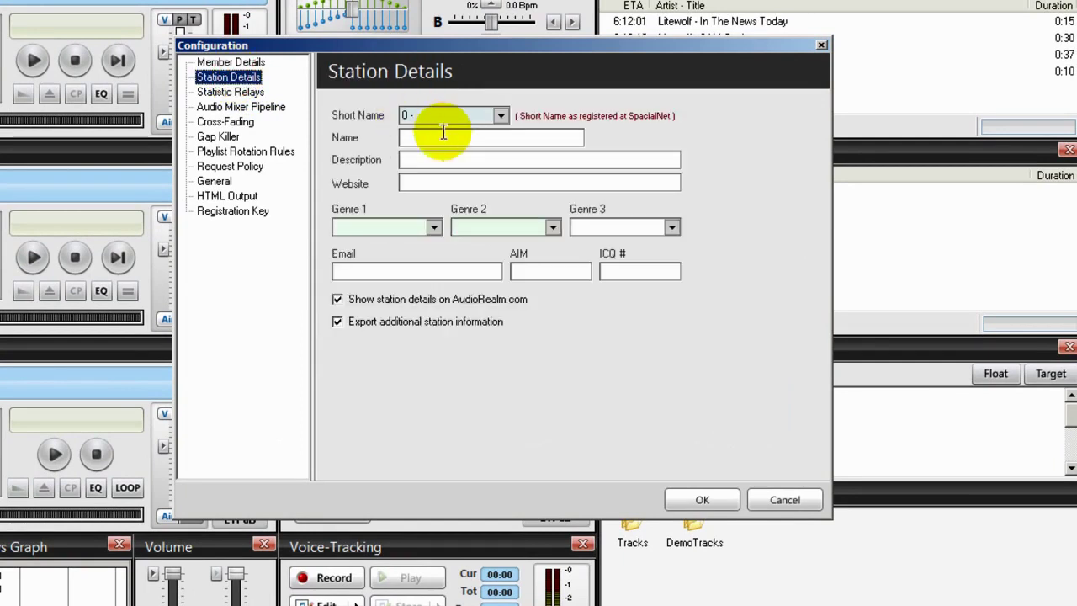
pyautogui.click(240, 93)
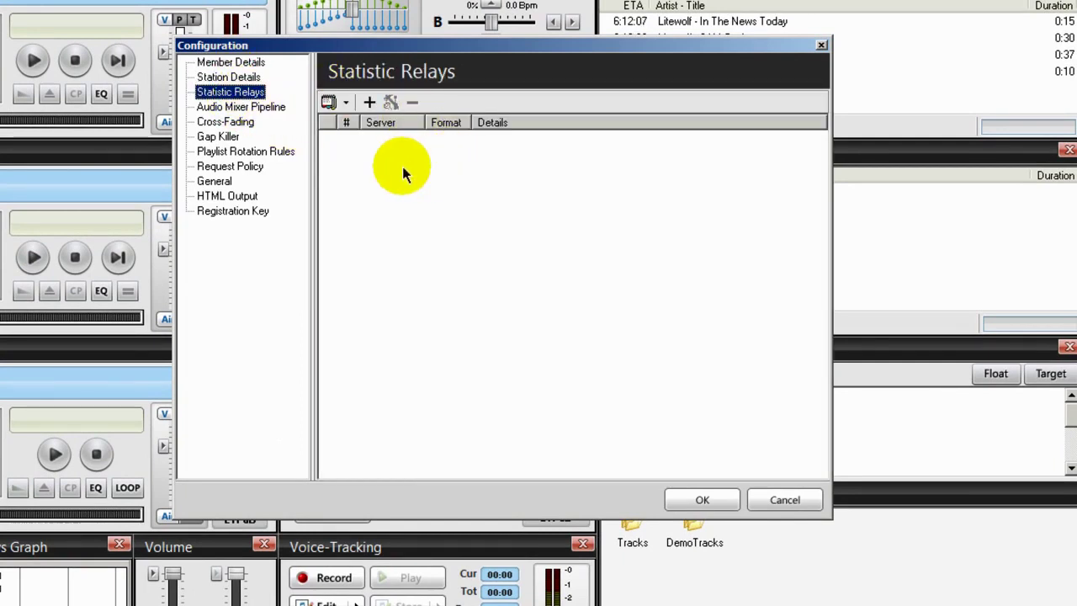
pyautogui.click(273, 108)
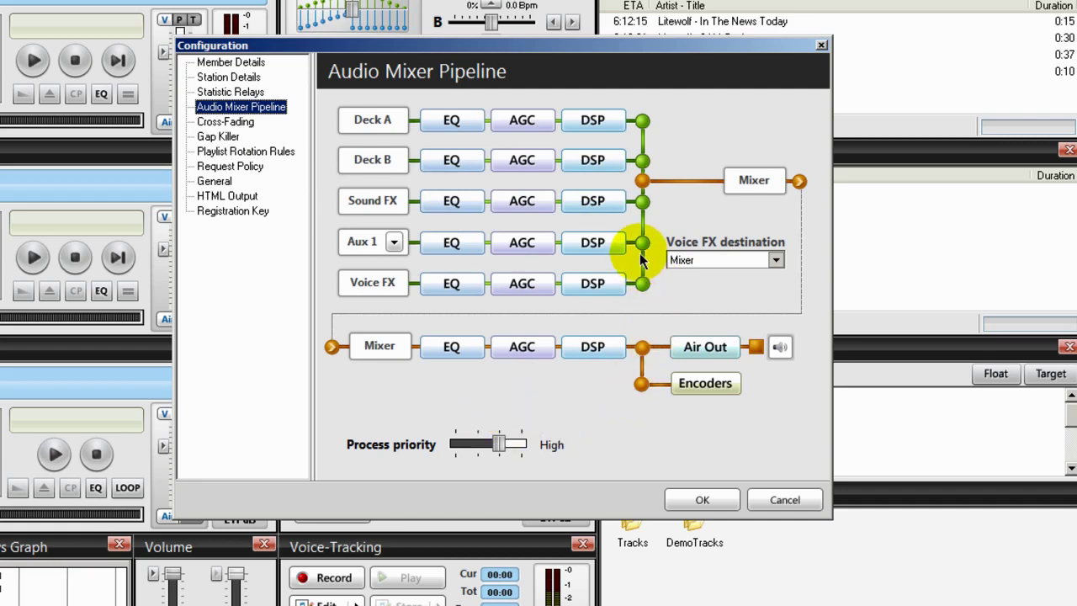
# - Review the configuration pages from Cross-Fading through Registration Key and close the configuration
pyautogui.click(226, 122)
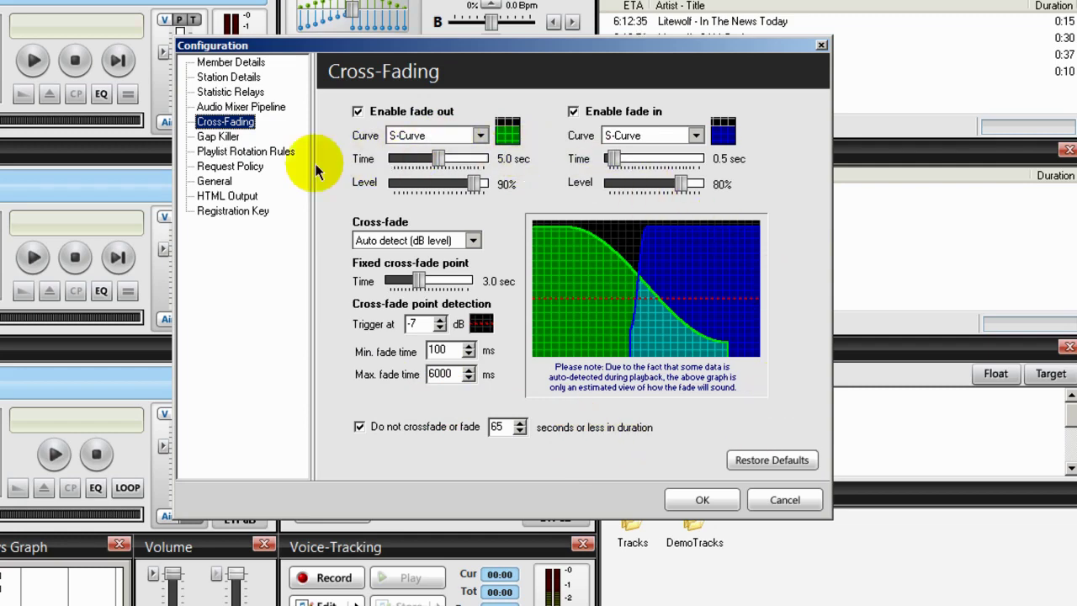
pyautogui.click(217, 136)
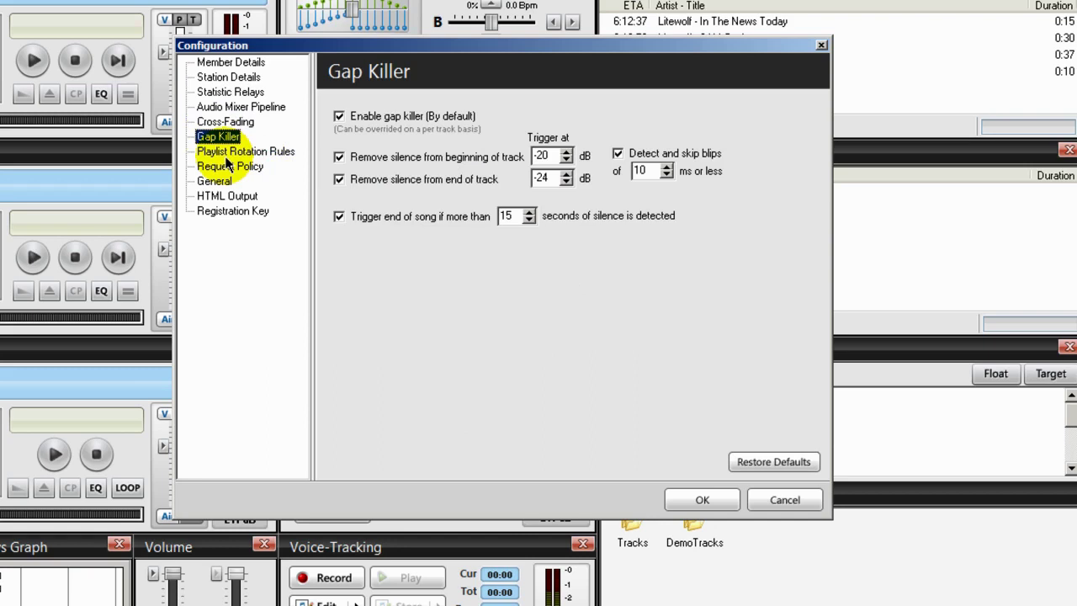
pyautogui.click(234, 151)
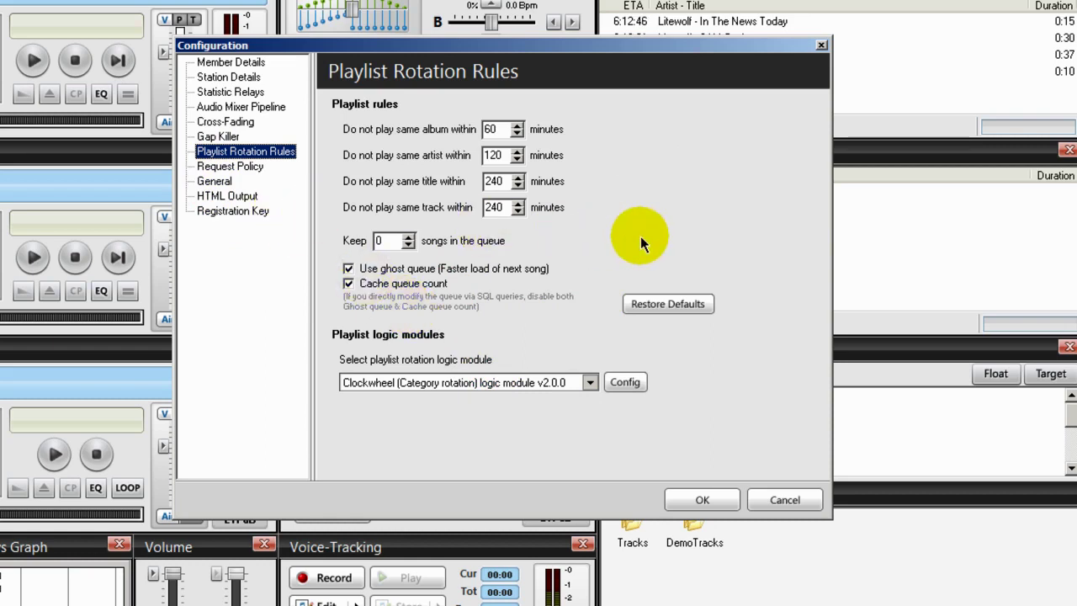
pyautogui.click(234, 166)
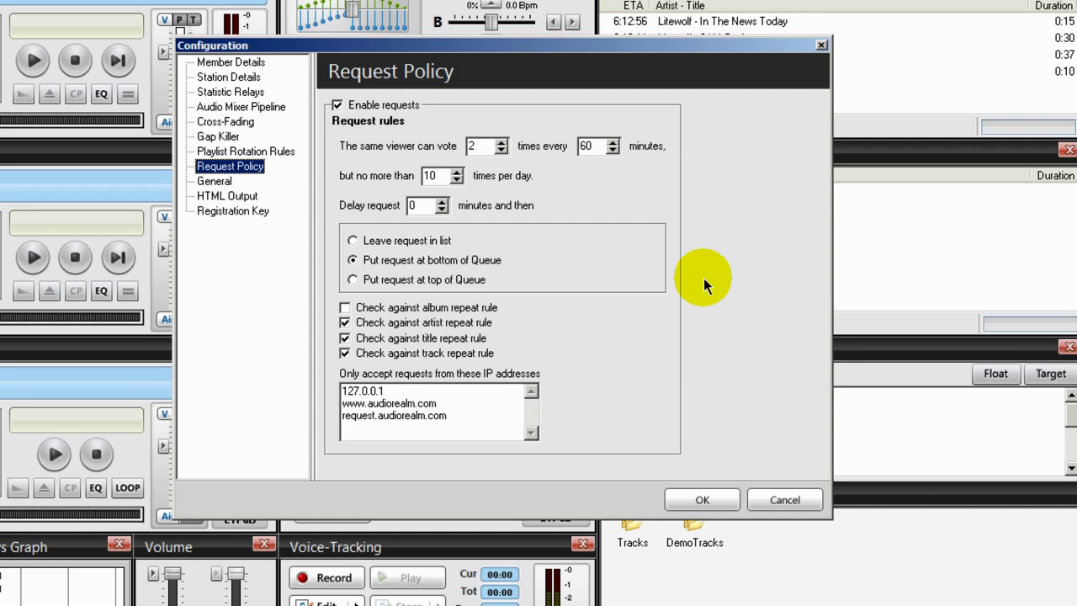
pyautogui.click(215, 181)
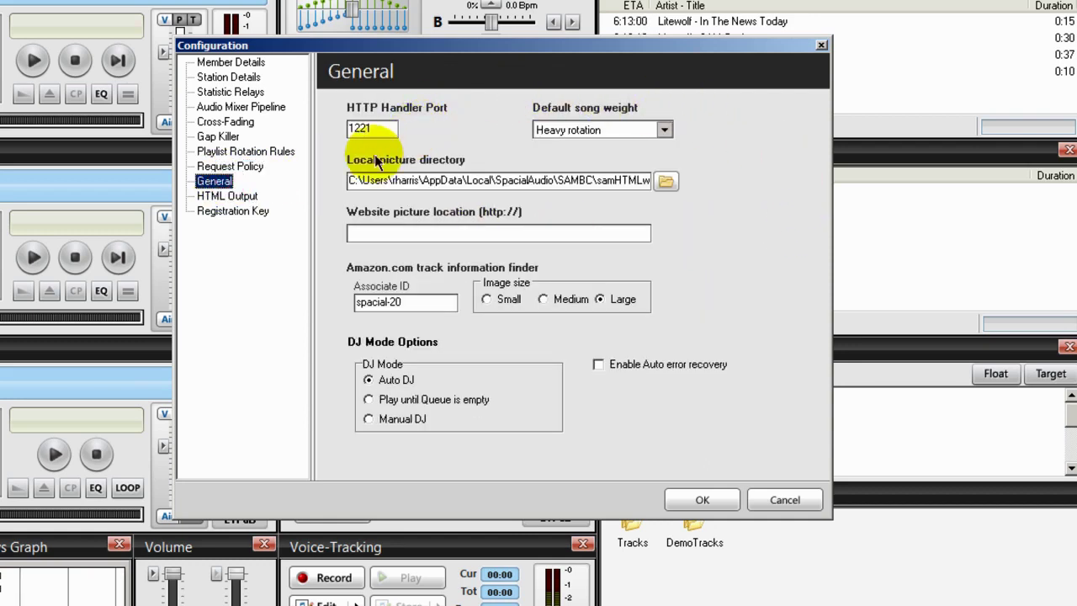
pyautogui.click(228, 196)
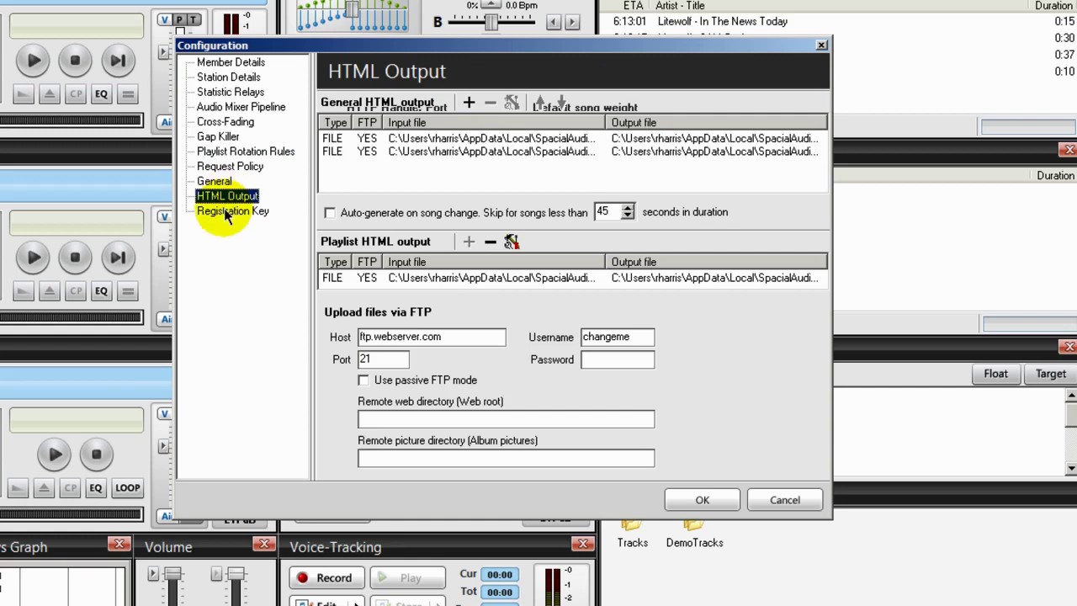
pyautogui.click(226, 212)
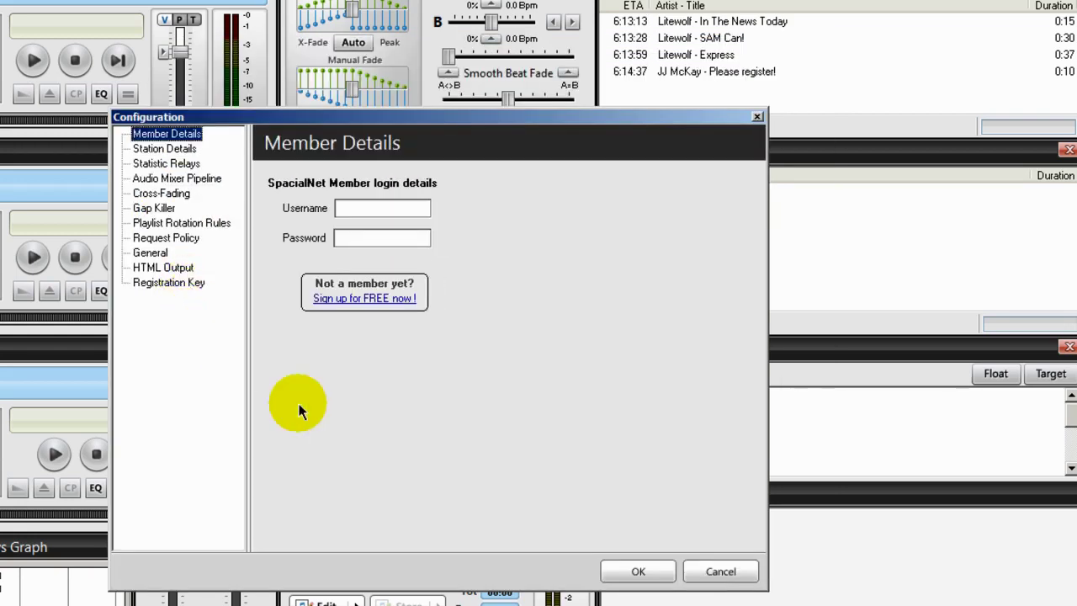
pyautogui.click(639, 573)
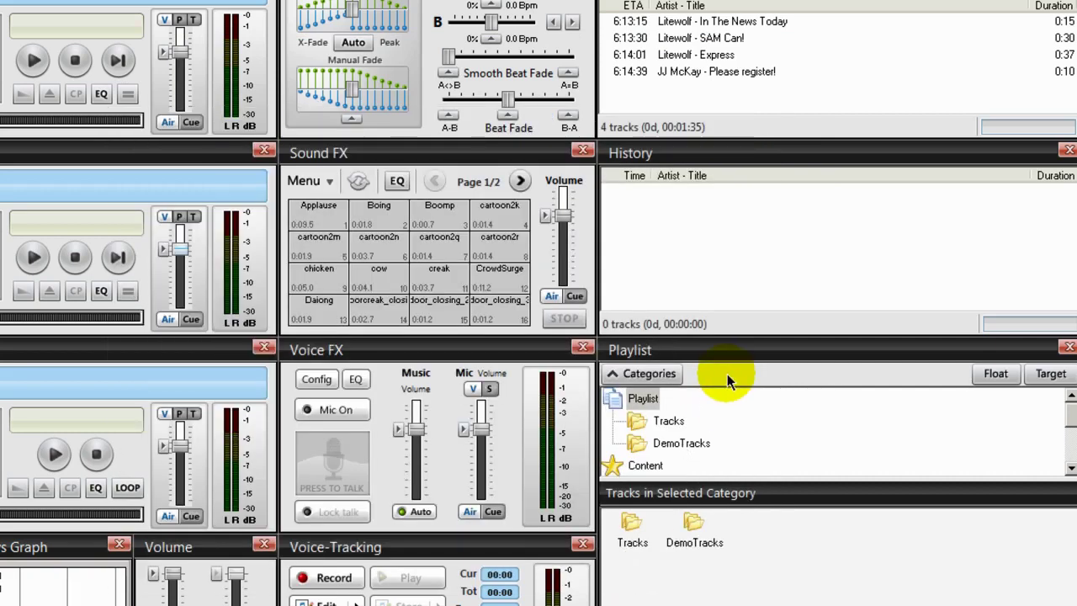